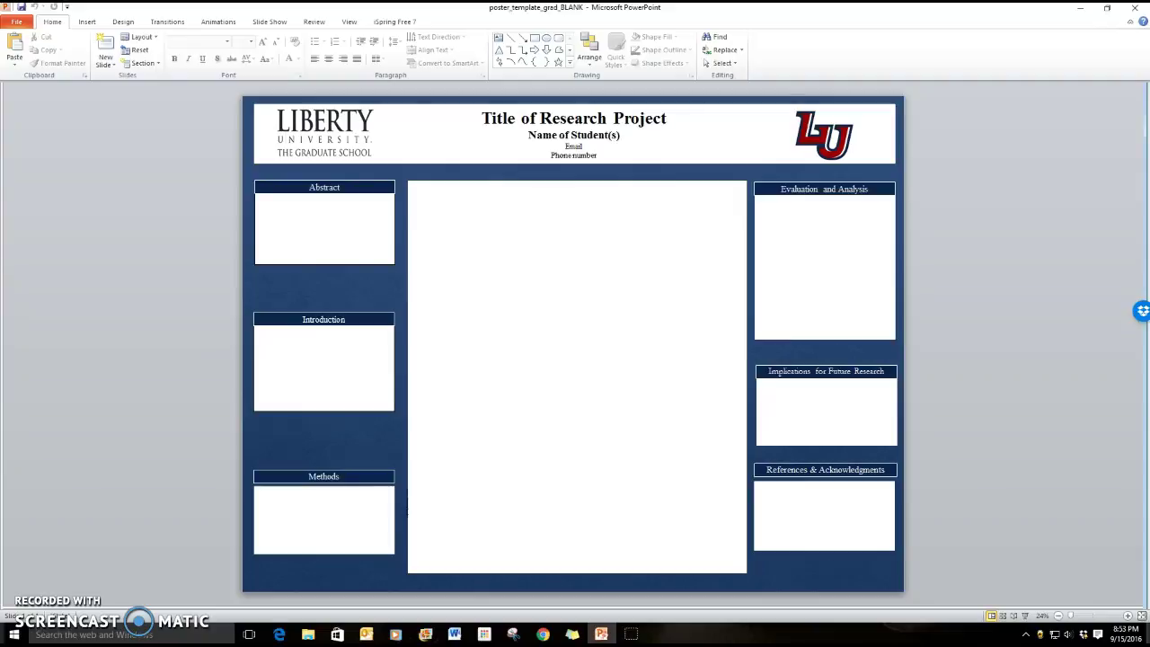
- Save the poster template as a copy, replacing BLANK in the file name with the student's surname
left_click(20, 25)
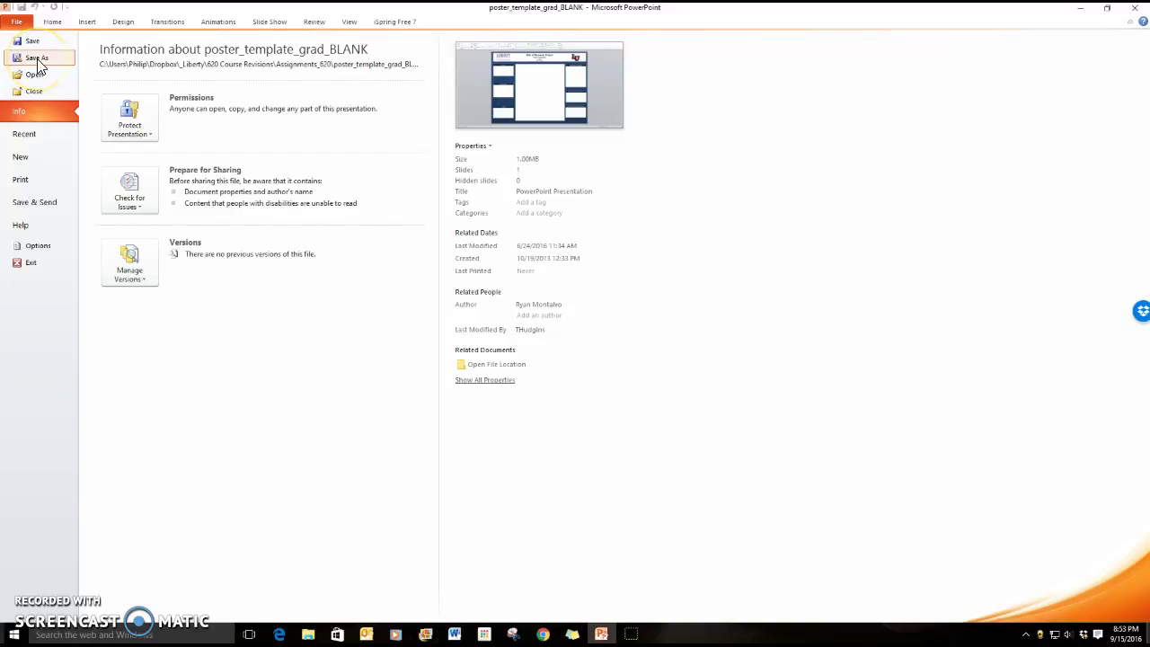
left_click(38, 61)
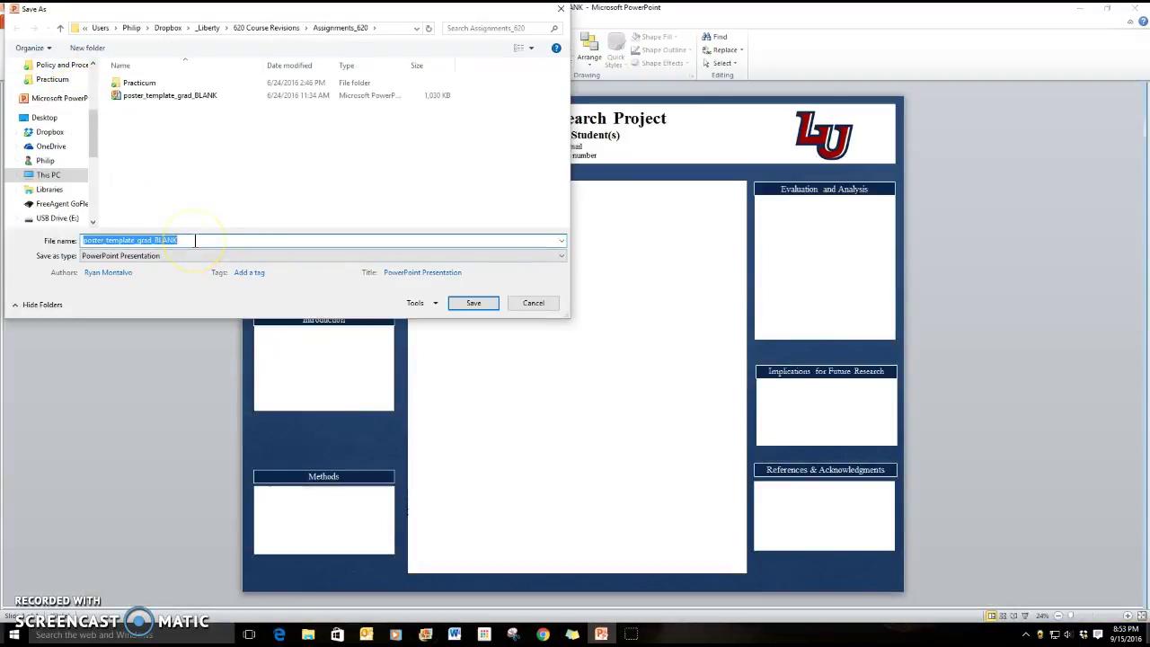
key("End")
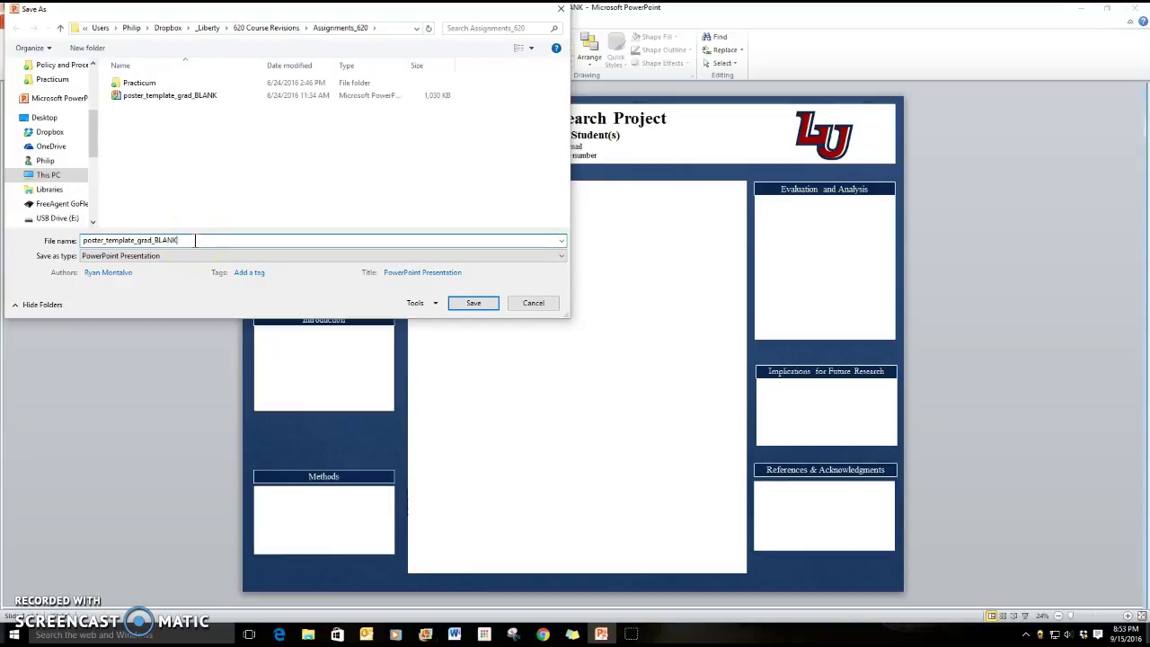
key("BackSpace")
key("BackSpace")
key("BackSpace")
key("BackSpace")
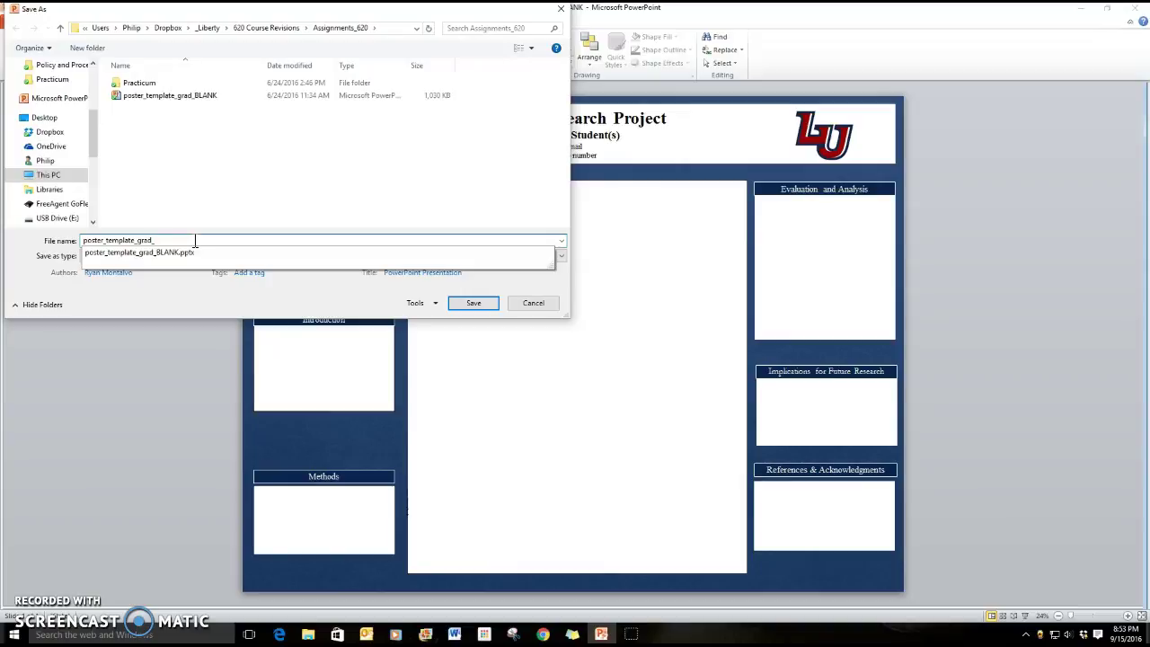
type("Hudgins")
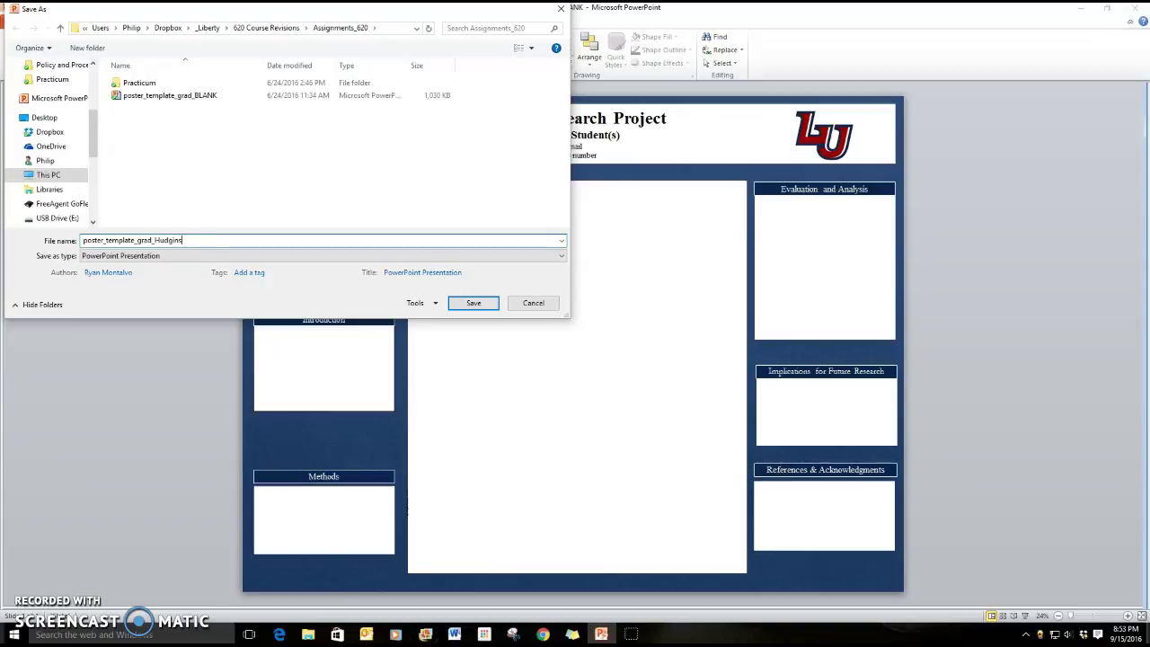
left_click(487, 308)
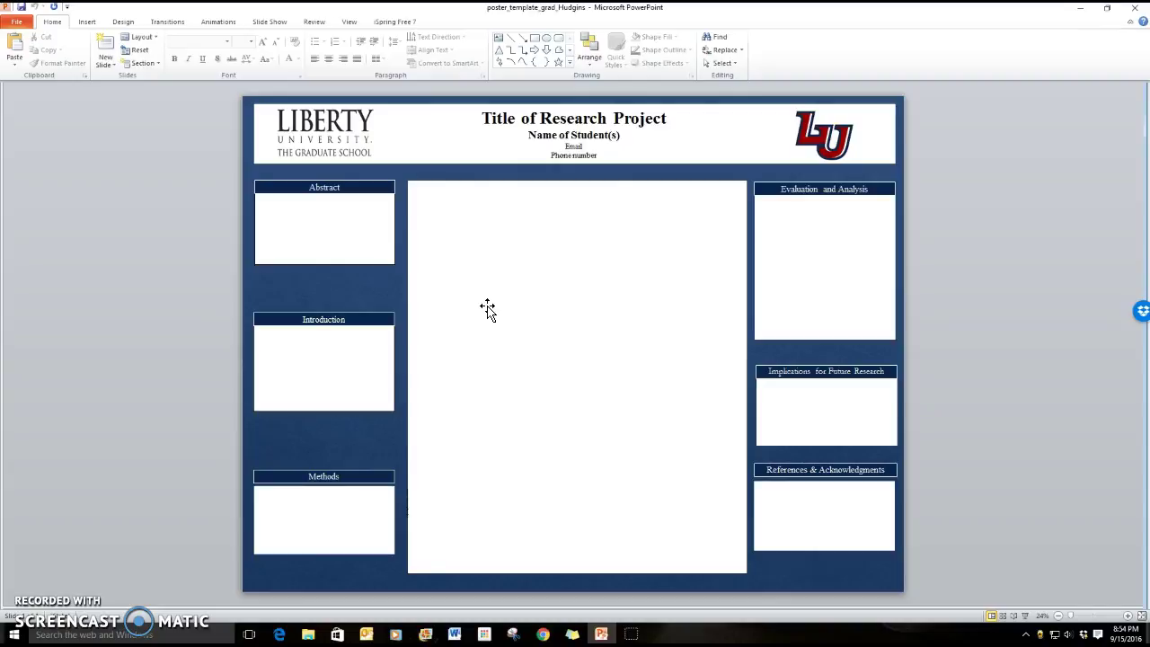
- Draw a new text box at the top-left corner of the central white panel
left_click(87, 22)
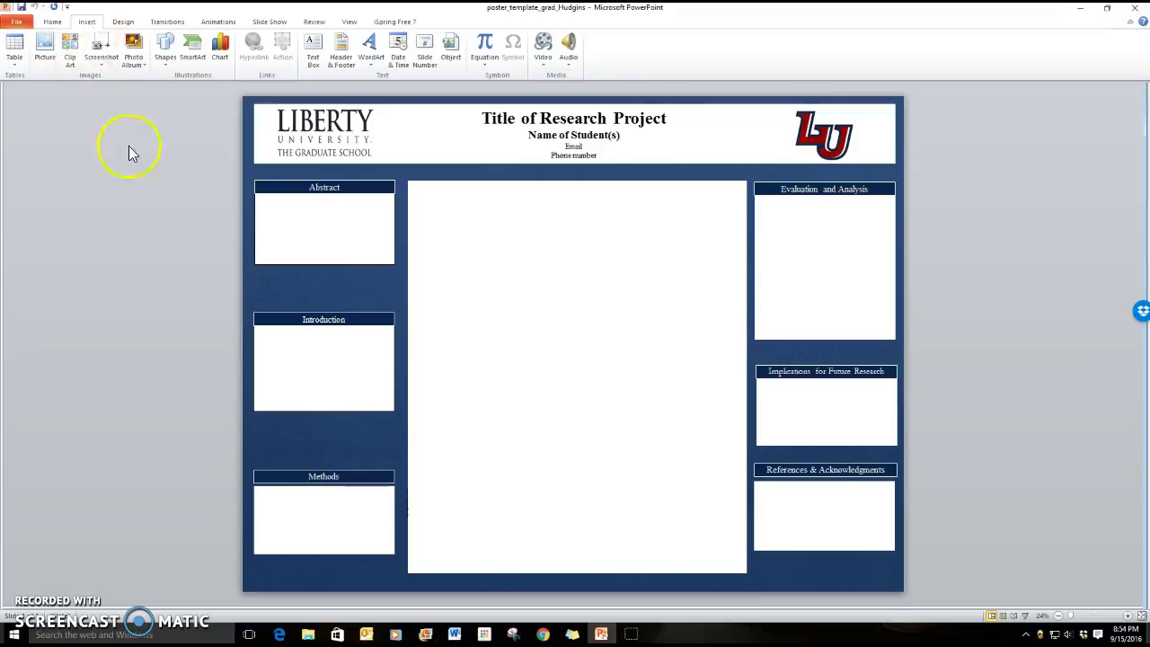
left_click(312, 63)
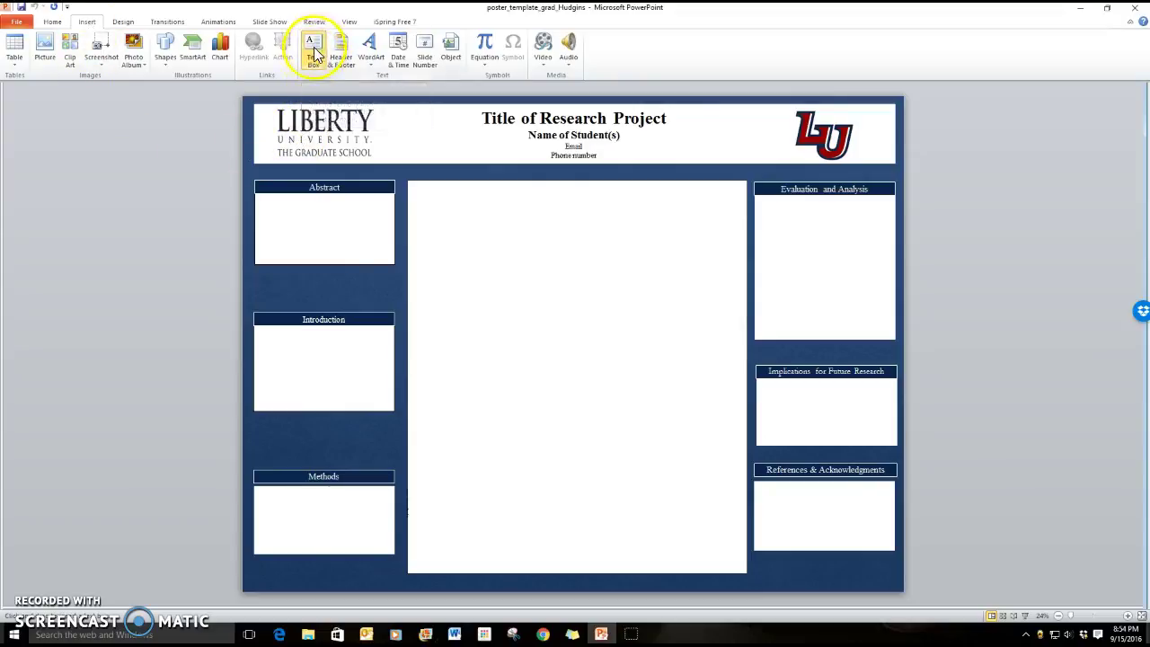
left_click_drag(422, 193, 550, 229)
left_click(442, 206)
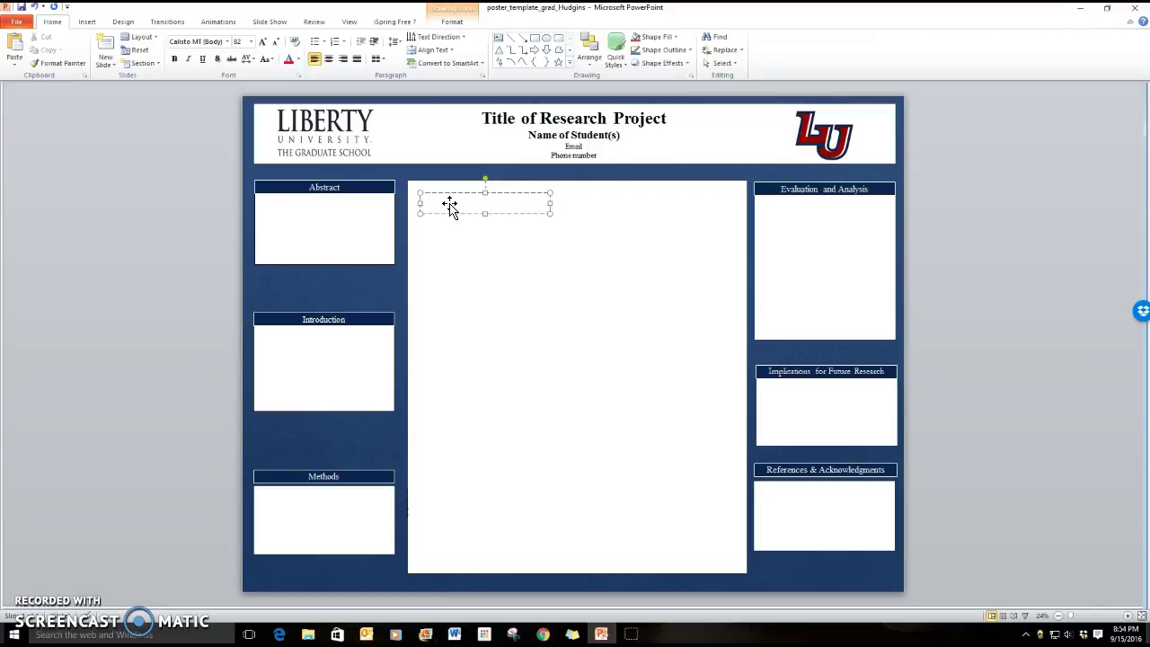
- Pick a font colour for the new text box before typing
left_click(449, 205)
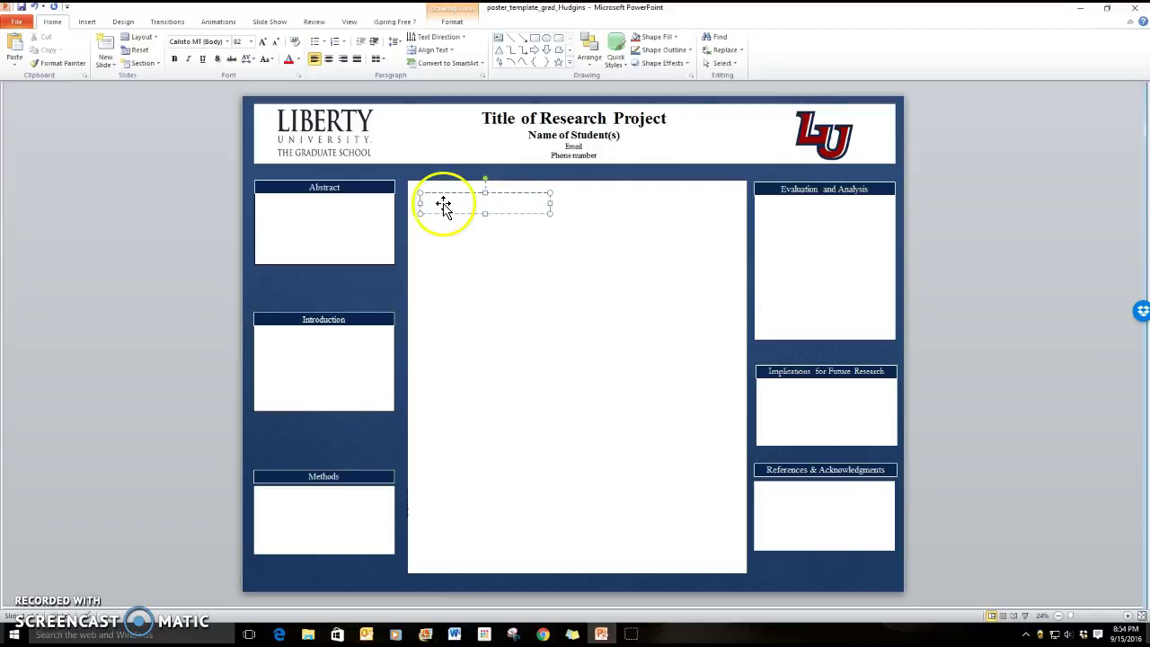
left_click(299, 61)
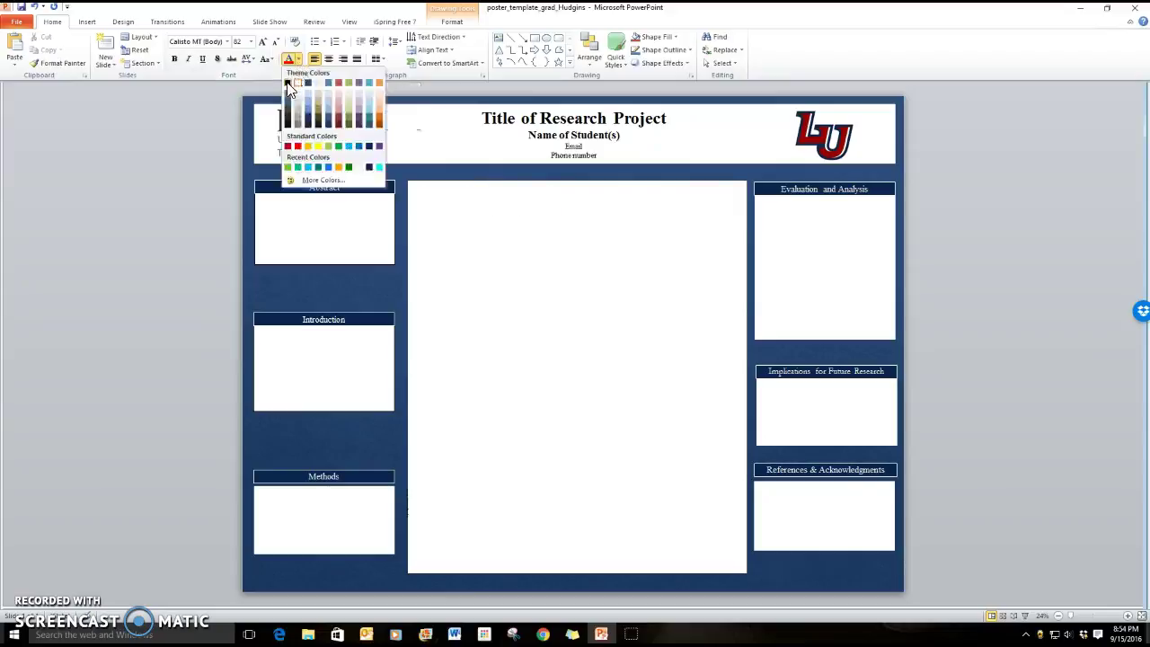
left_click(384, 146)
left_click(447, 203)
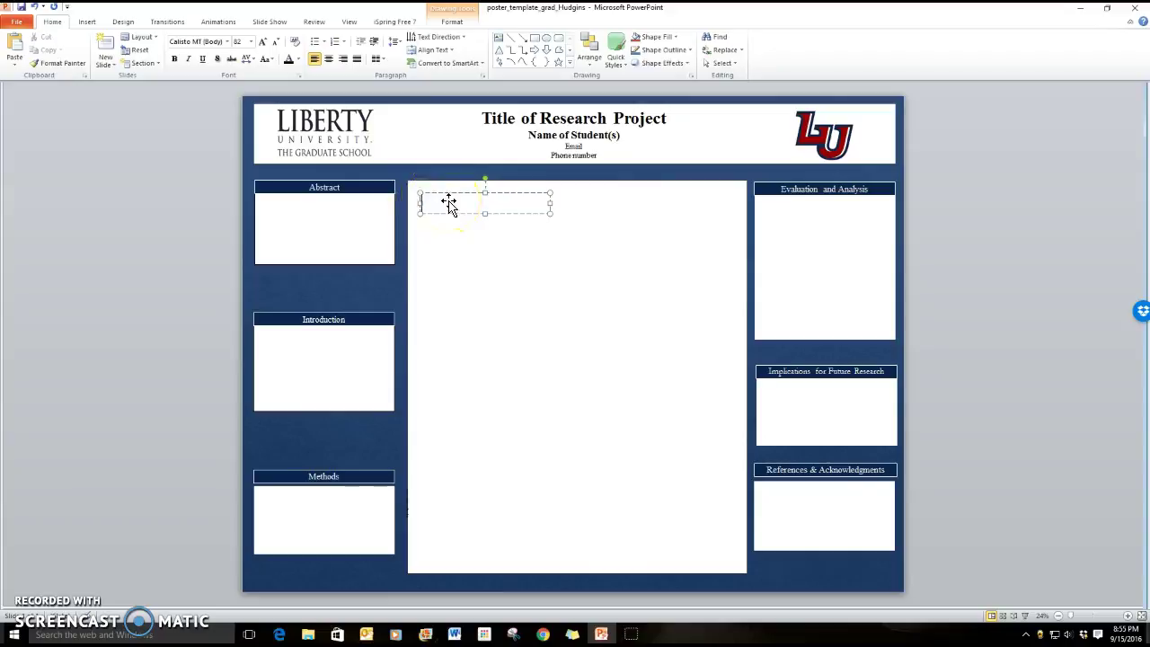
- Type 'The Story of Madeline and Gracie', correcting the misspelled ending of Gracie
type("The Story of Made")
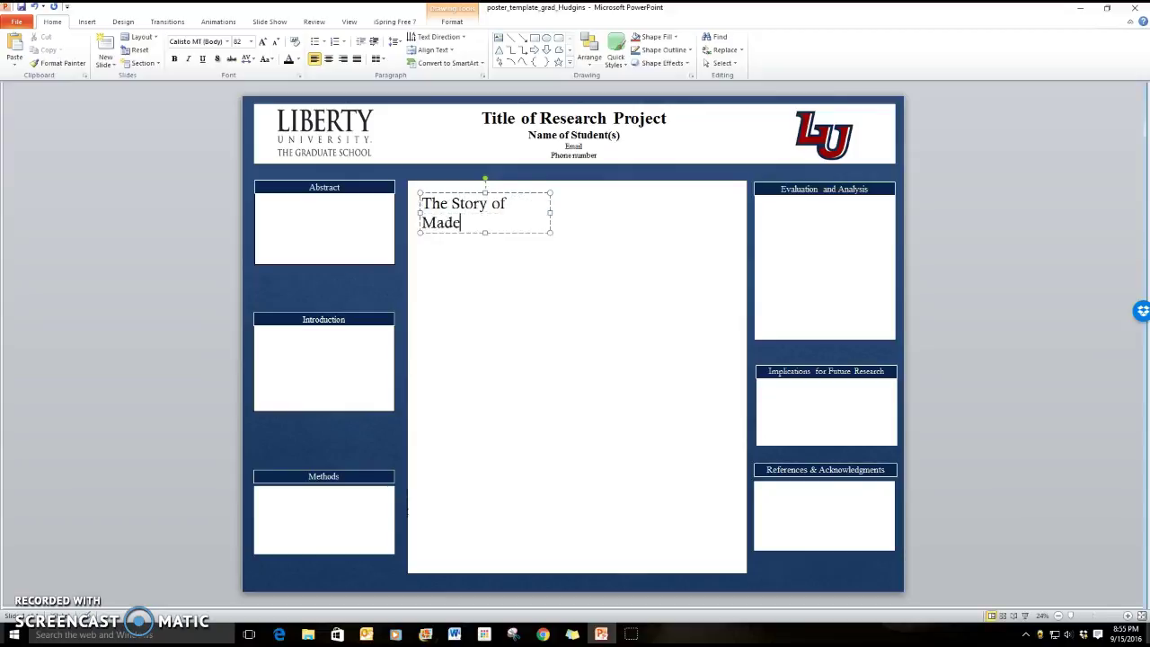
type("line and Graci")
key("BackSpace")
key("BackSpace")
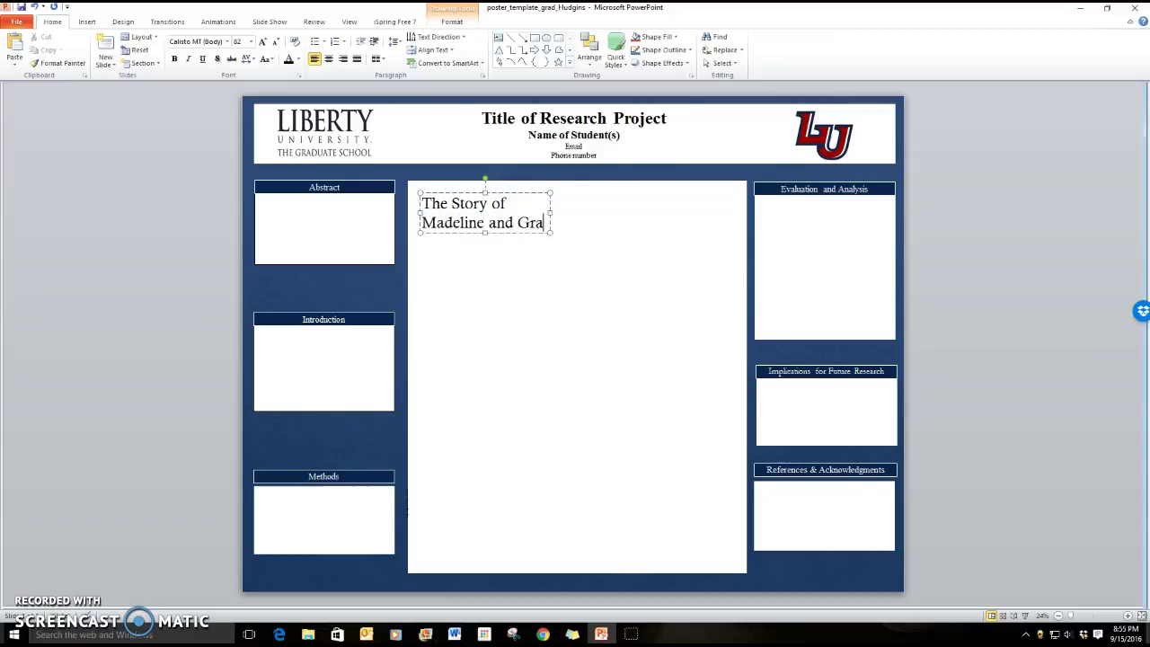
type("ie")
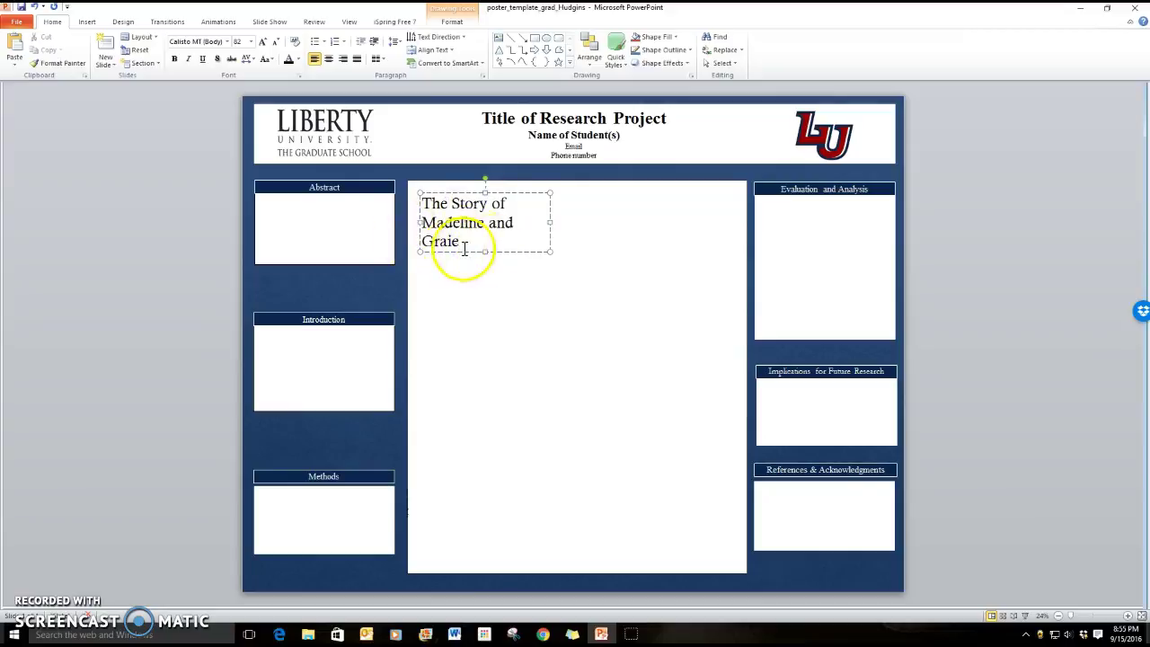
key("BackSpace")
key("BackSpace")
key("BackSpace")
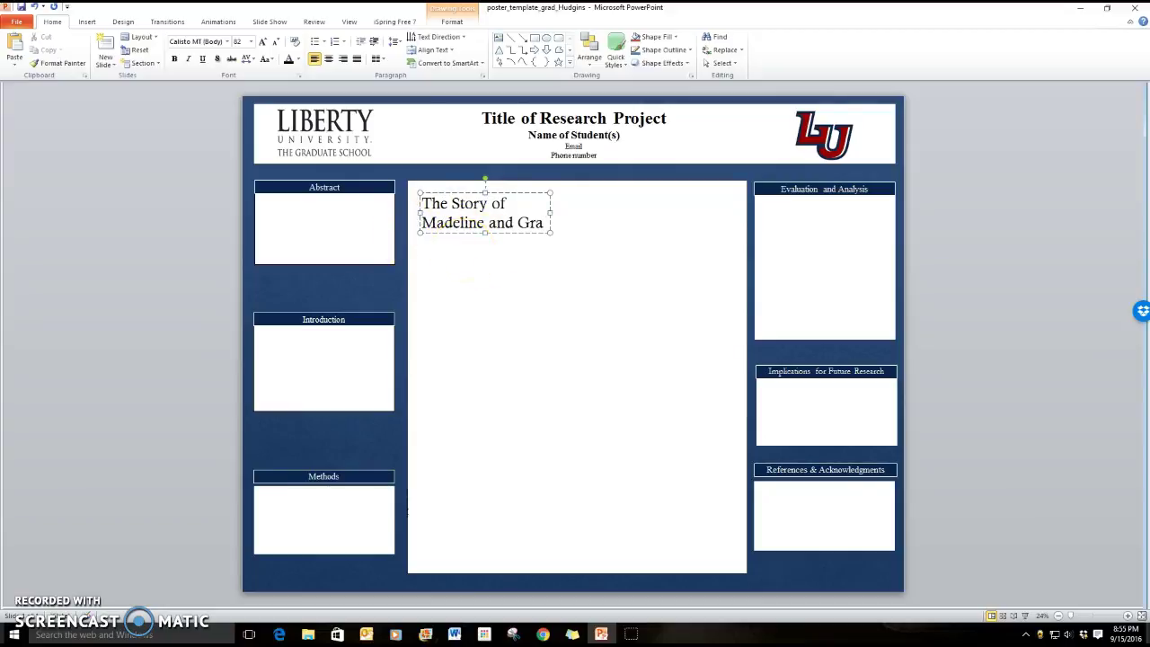
type("cie")
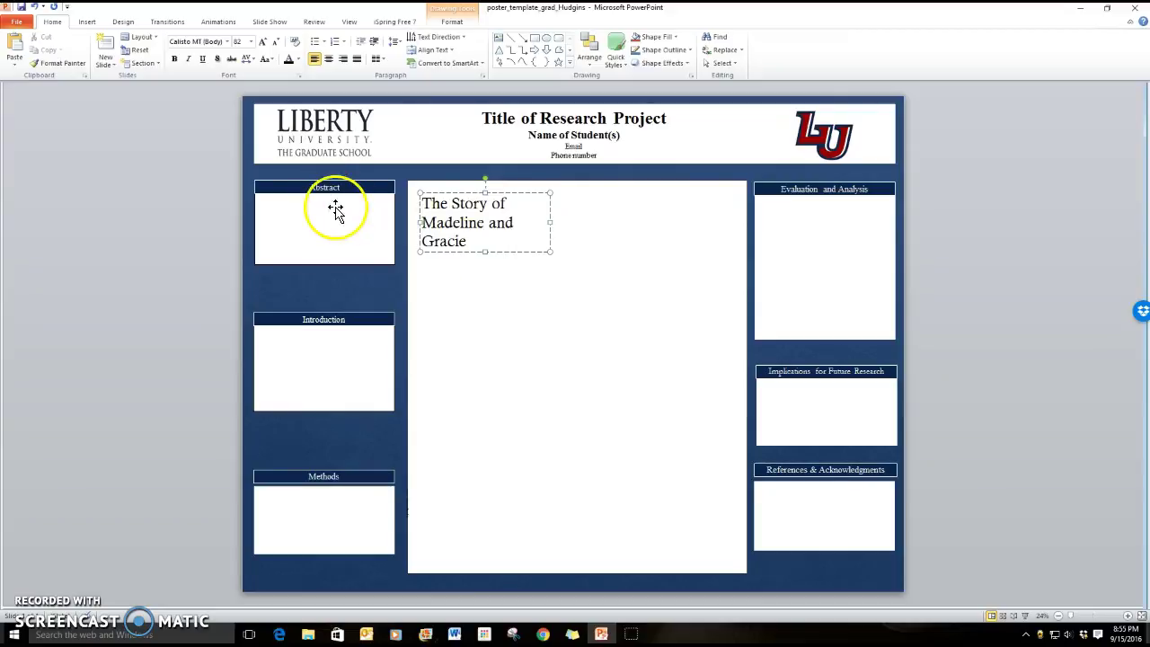
- Fix the misspelling inside 'Madeline' and add an empty line below the title
left_click(468, 223)
key("BackSpace")
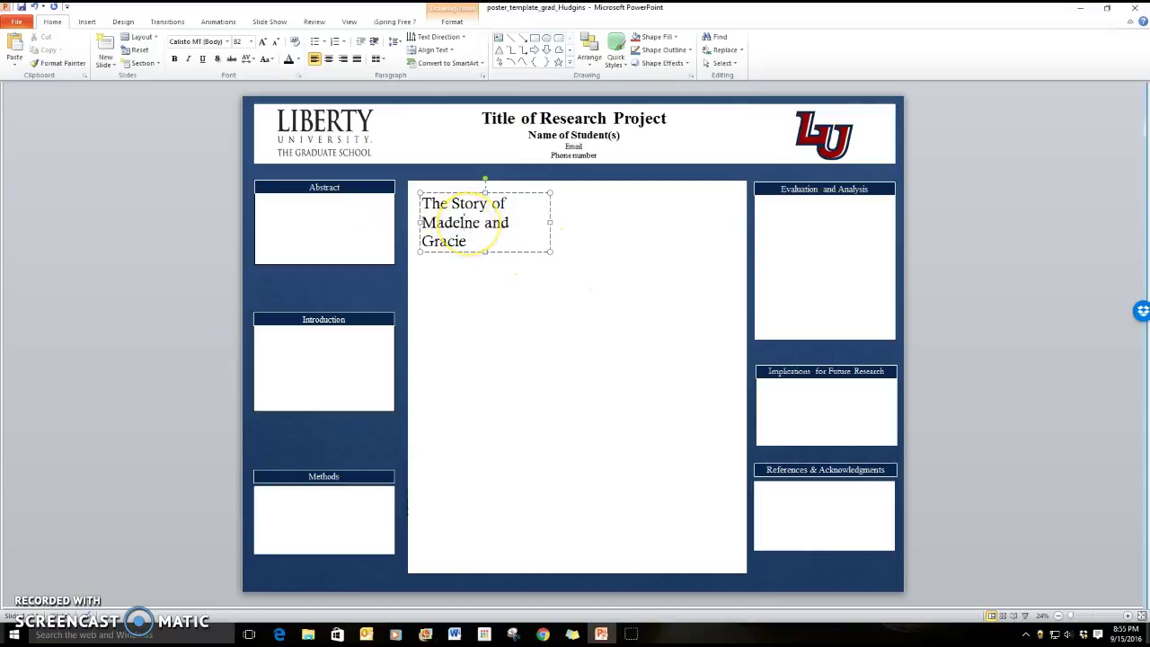
key("Down")
key("Return")
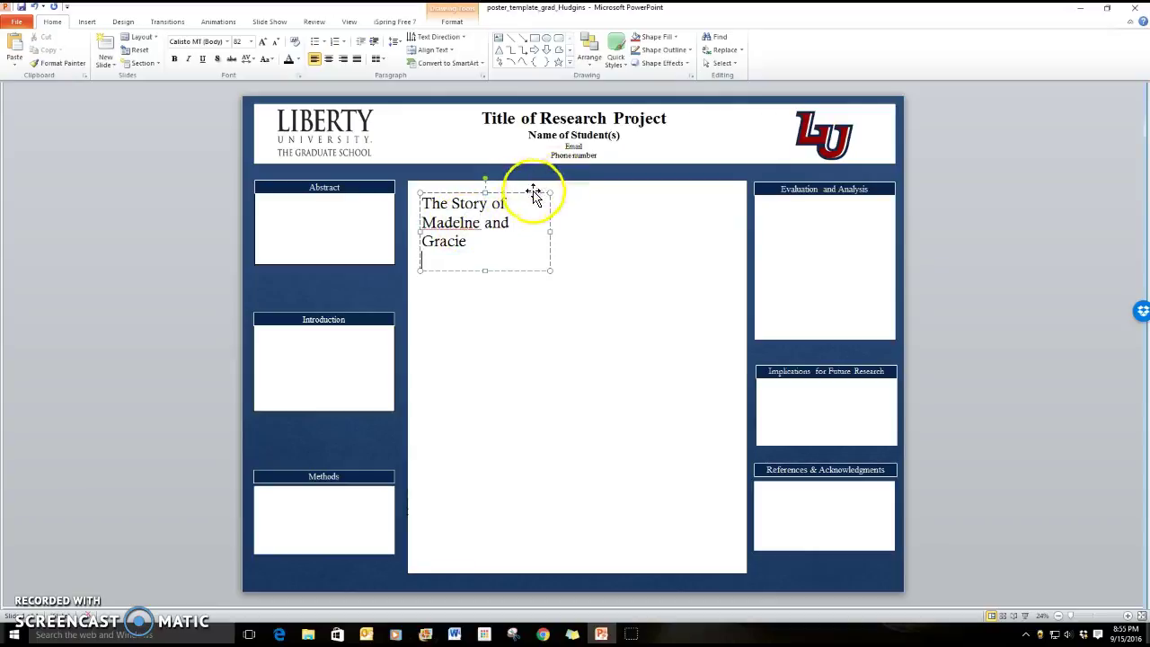
left_click(459, 224)
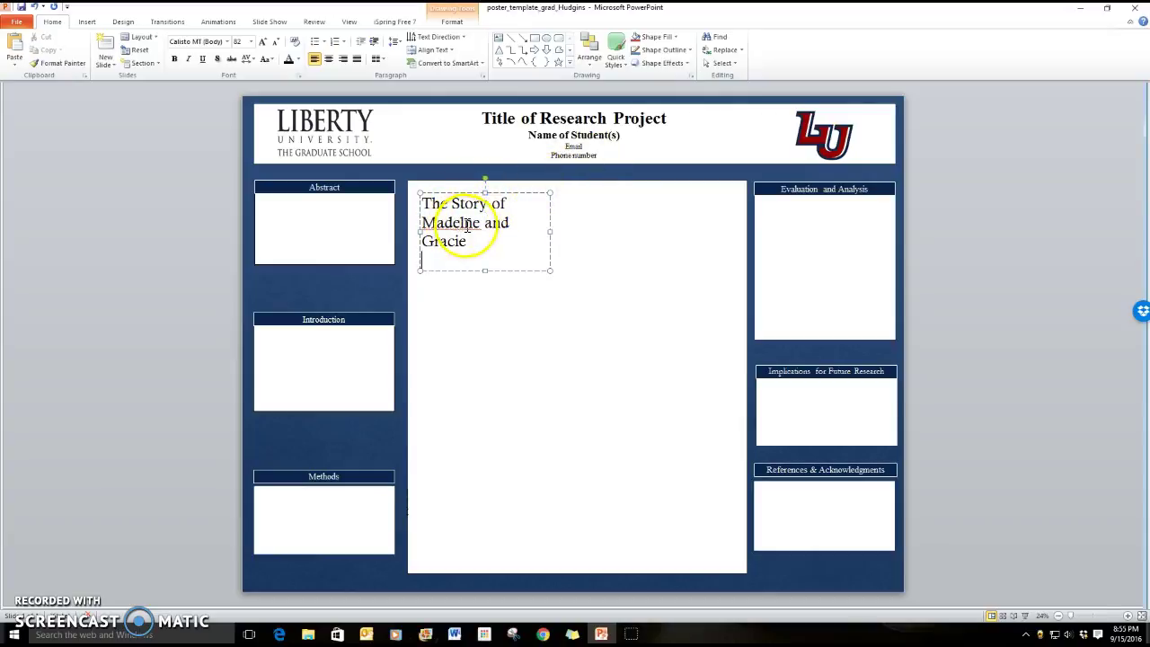
type("i")
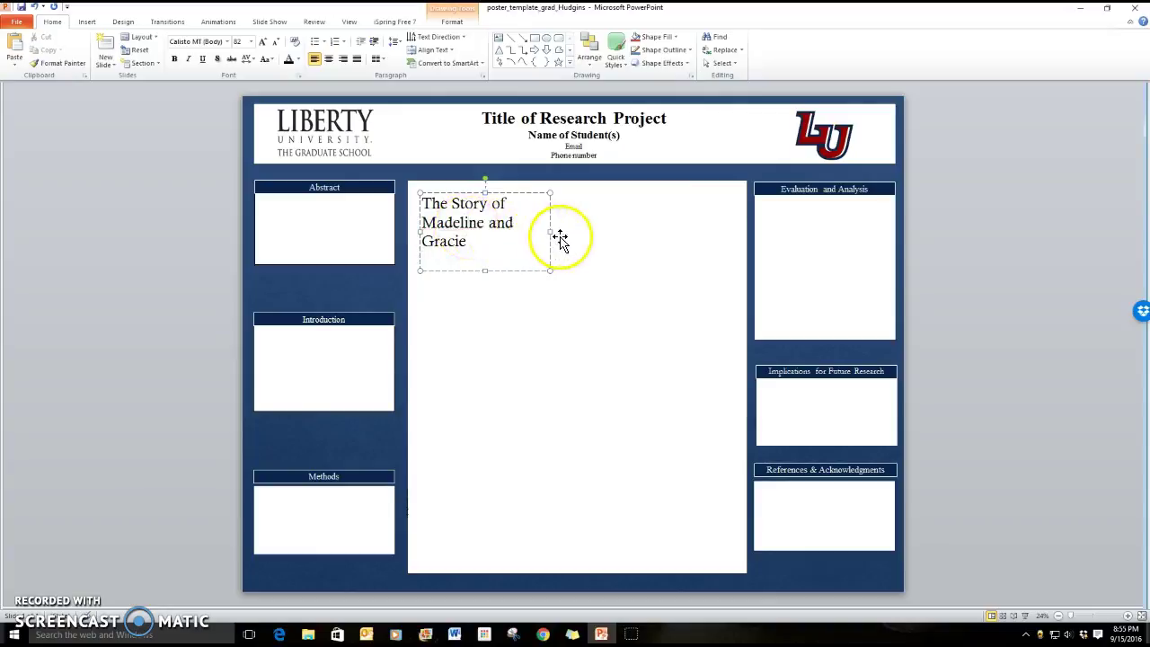
- Widen the title box across the panel so the title fits one line, and select the title
left_click_drag(549, 234, 662, 221)
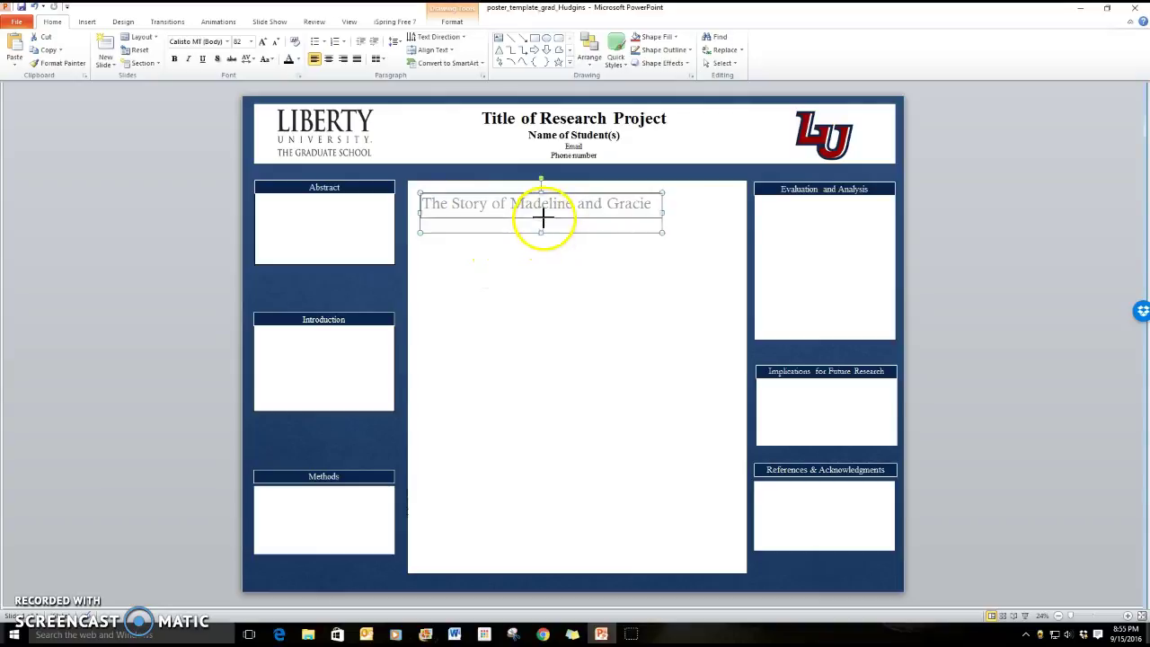
left_click(422, 205)
left_click_drag(425, 205, 632, 203)
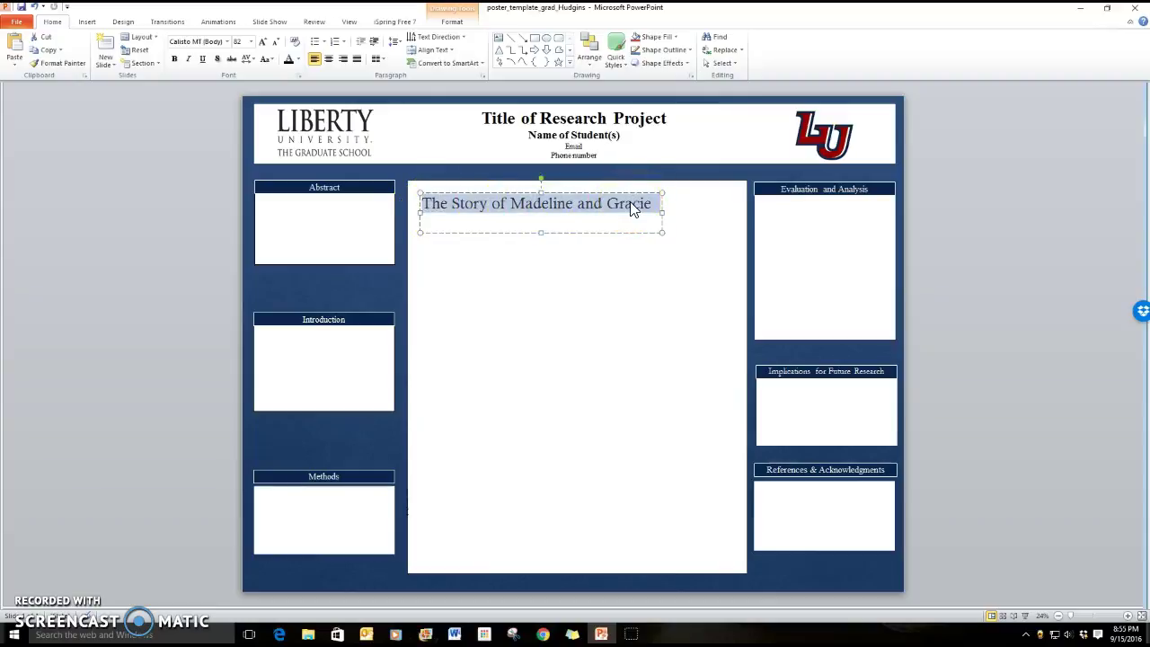
- Set the heading font to Arial at size 40
left_click(229, 45)
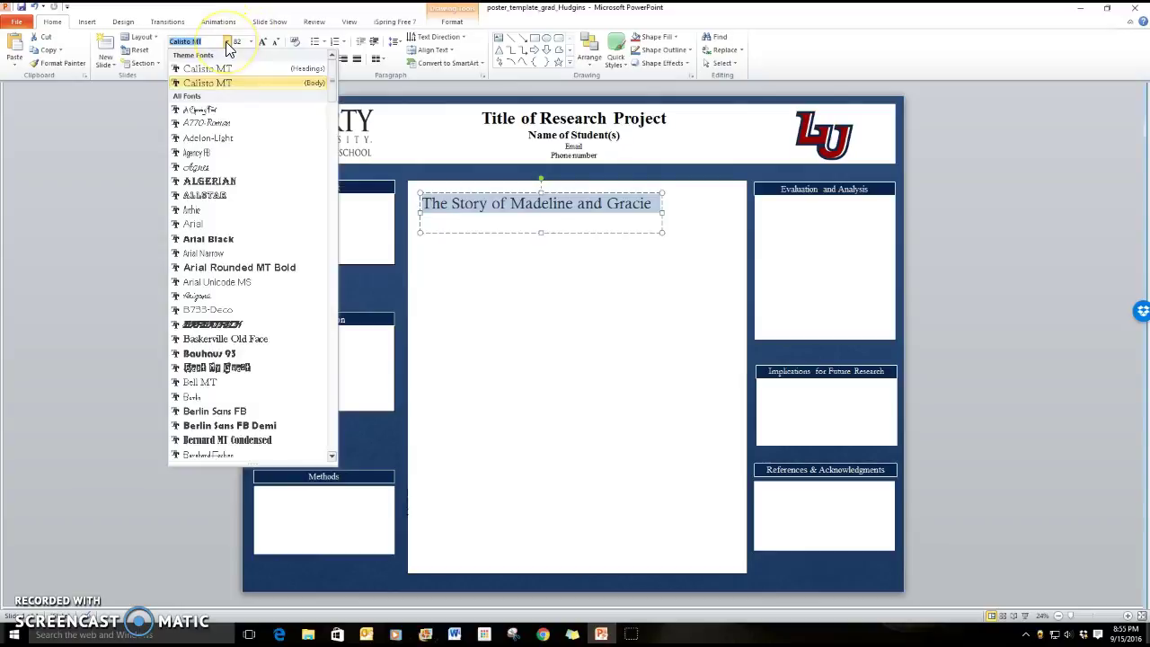
left_click(205, 225)
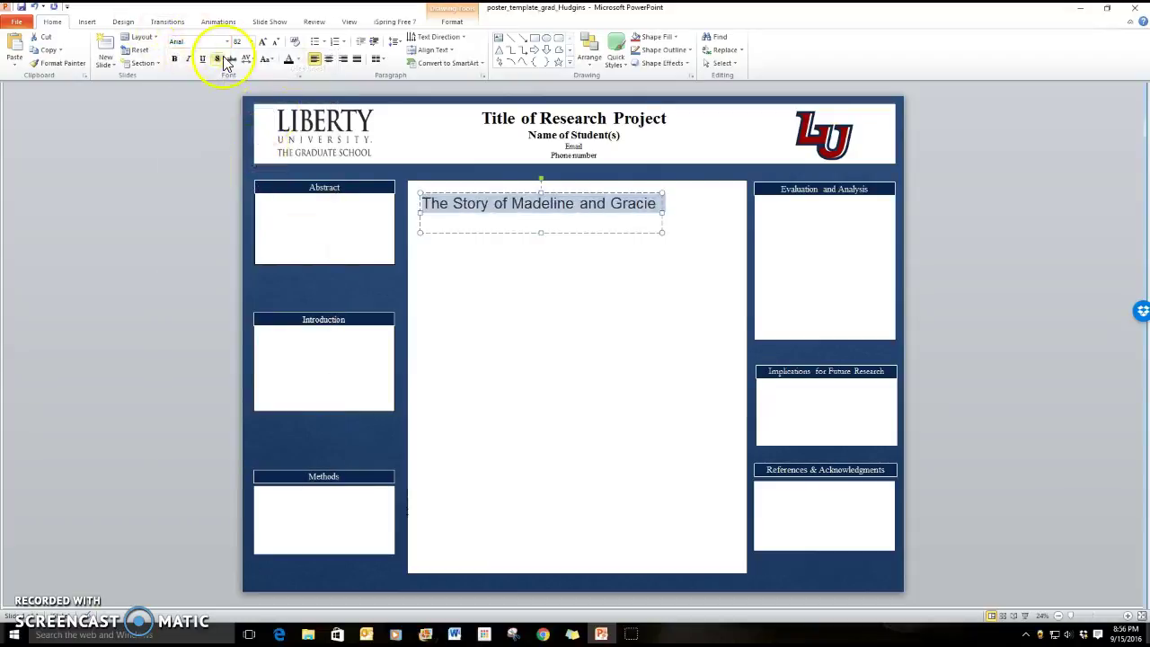
left_click(252, 42)
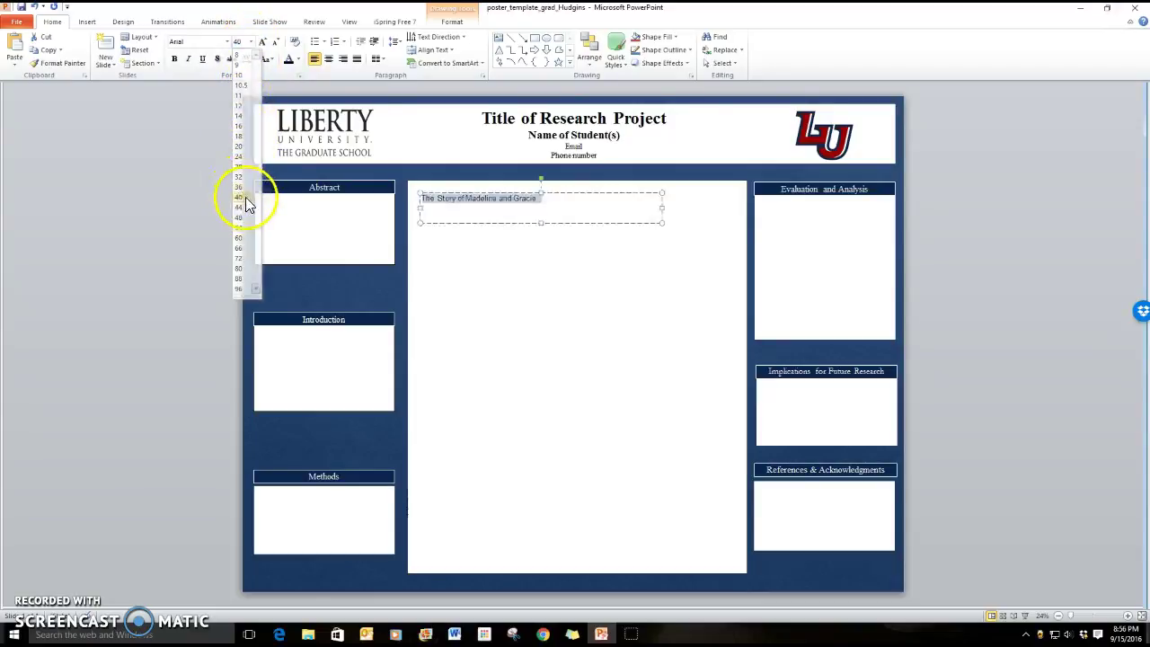
left_click(239, 198)
left_click(610, 296)
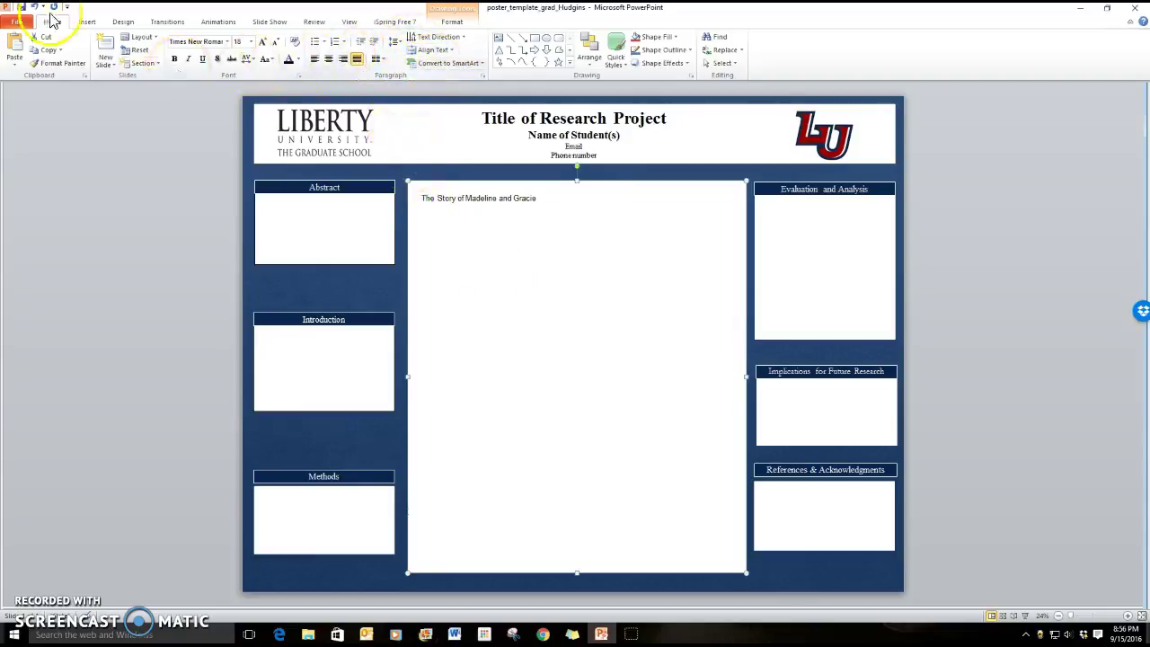
- Draw a second text box under the heading, then bring the Word document to the front
left_click(83, 27)
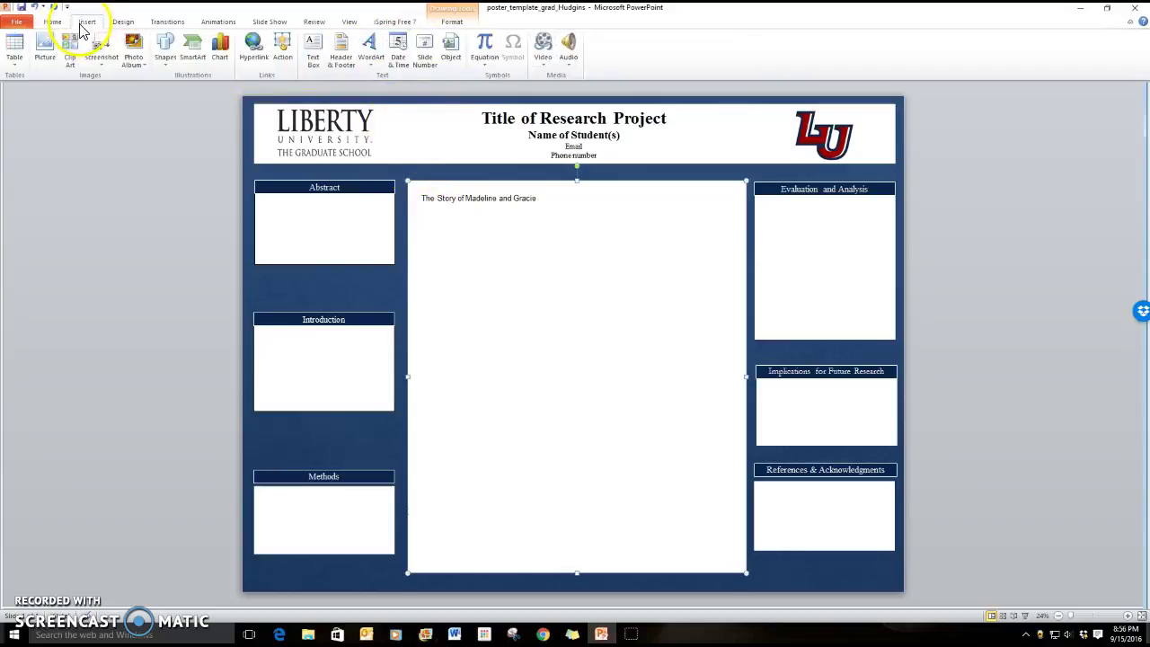
left_click(313, 54)
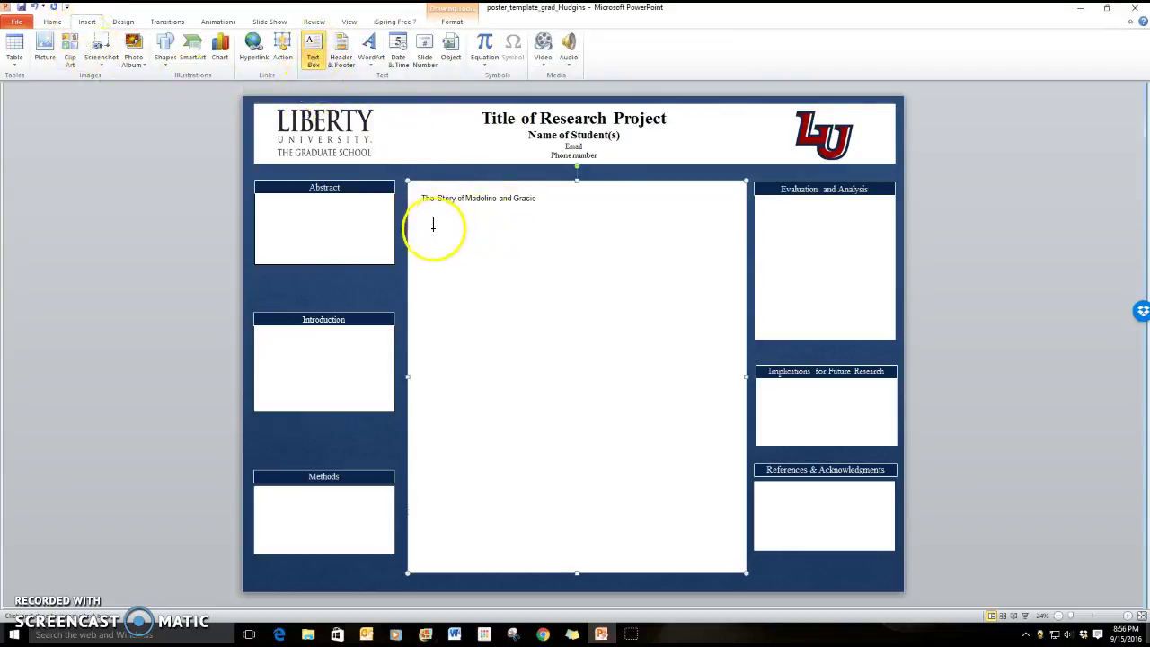
mouse_move(426, 229)
left_mouse_down()
mouse_move(534, 231)
mouse_move(560, 267)
left_mouse_up()
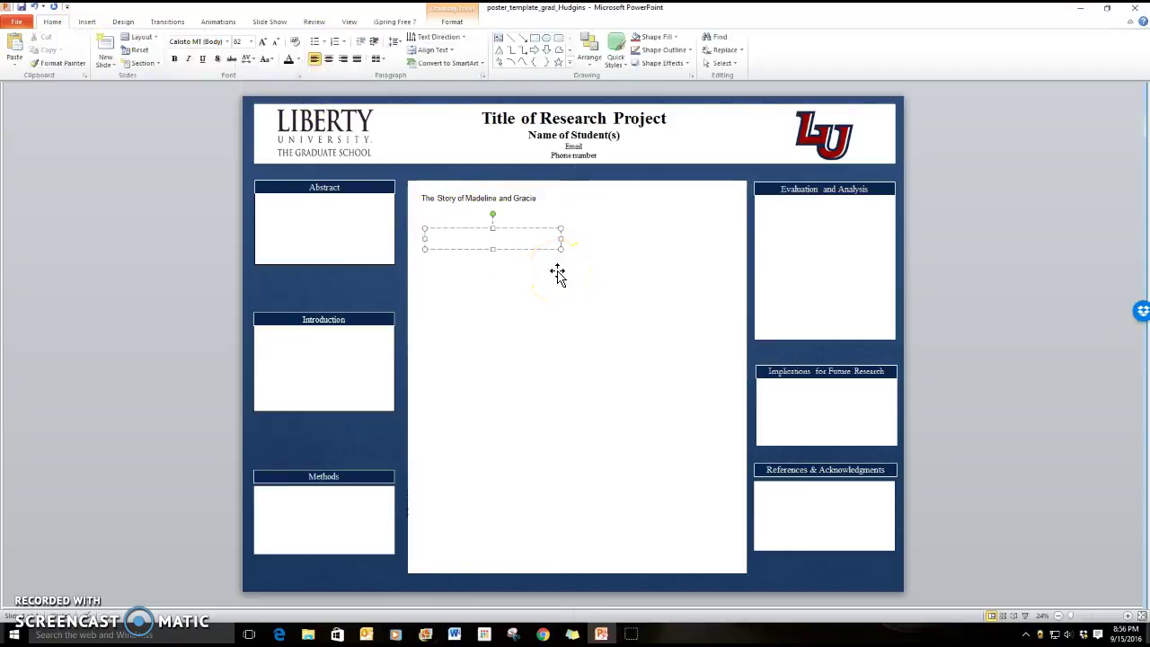
left_click(454, 635)
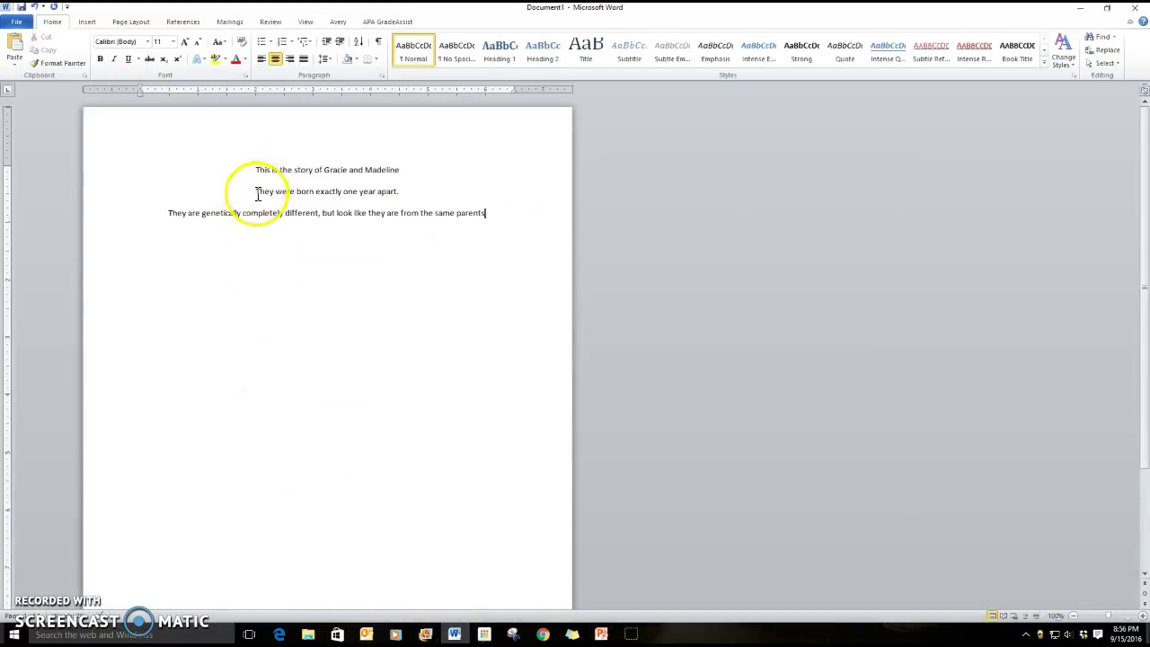
- Copy 'They were born exactly one year apart.' from Word and return to the PowerPoint poster
left_click_drag(257, 192, 402, 191)
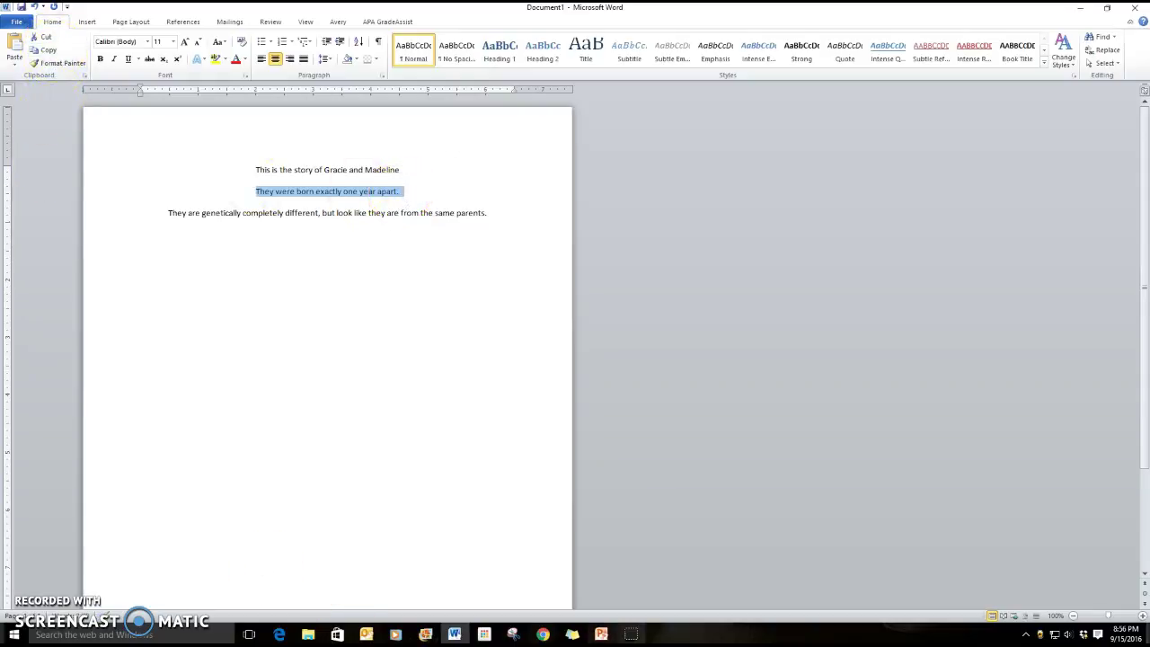
left_click(603, 635)
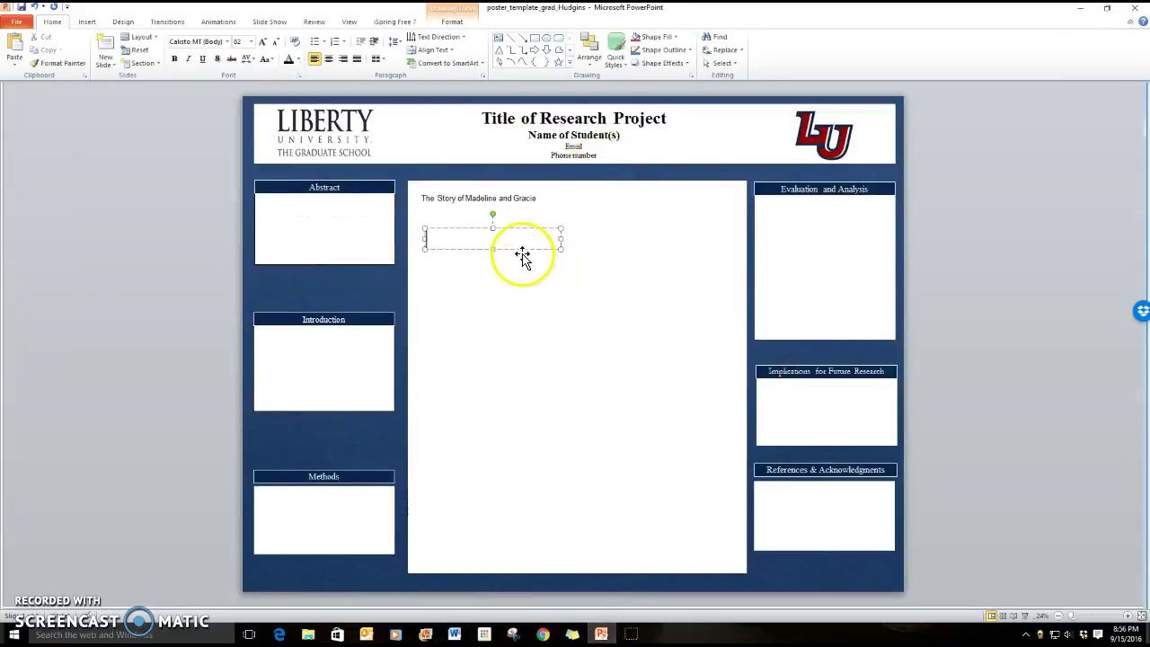
- Paste the copied sentence into the second text box using Keep Text Only
right_click(439, 239)
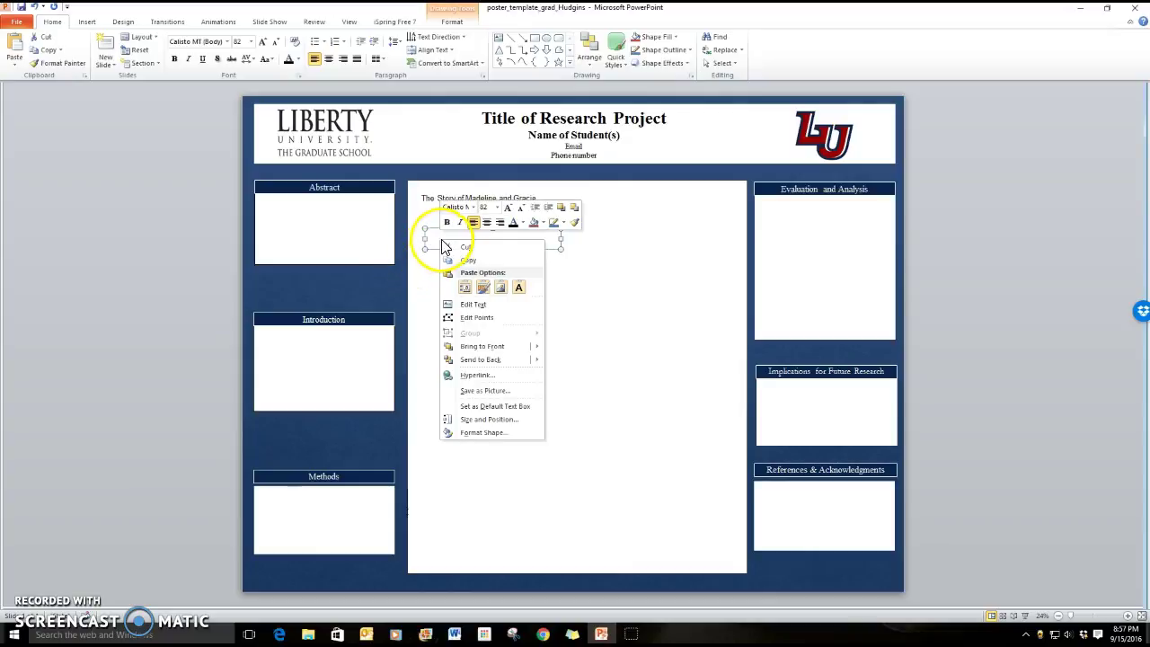
left_click(465, 289)
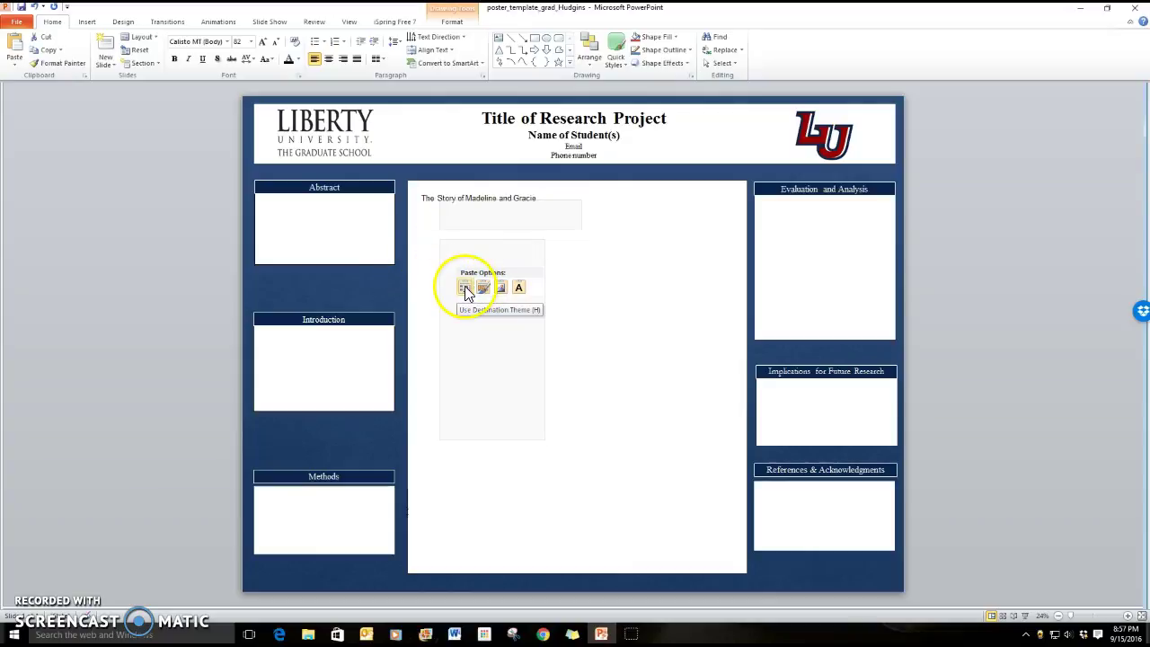
left_click(520, 286)
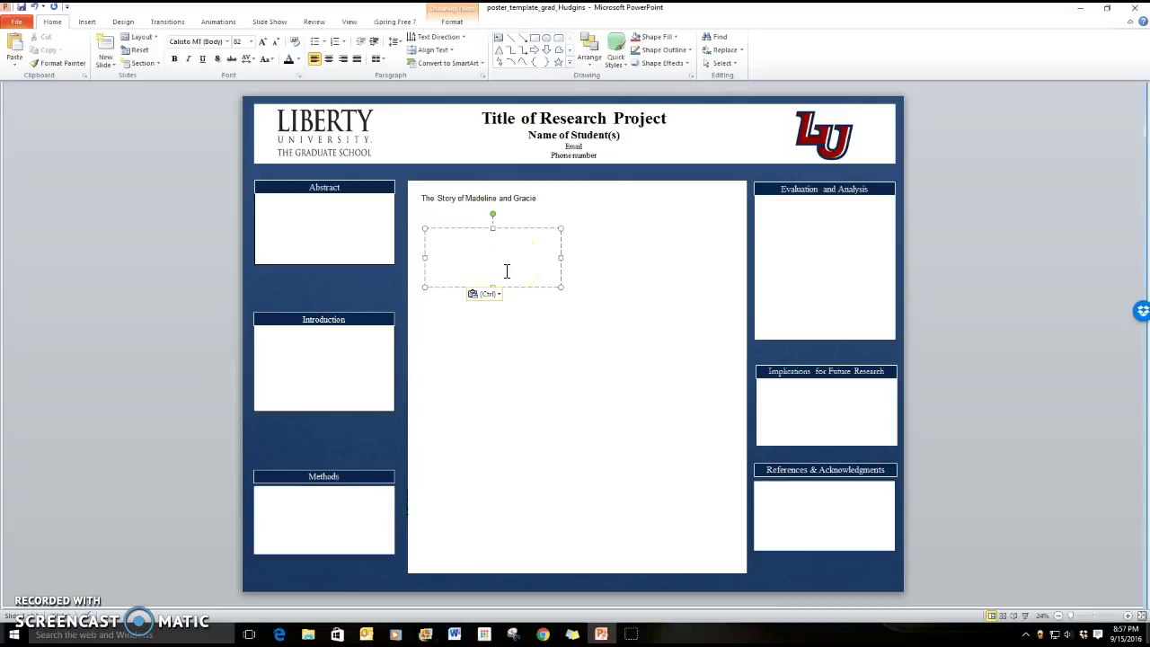
left_click(481, 270)
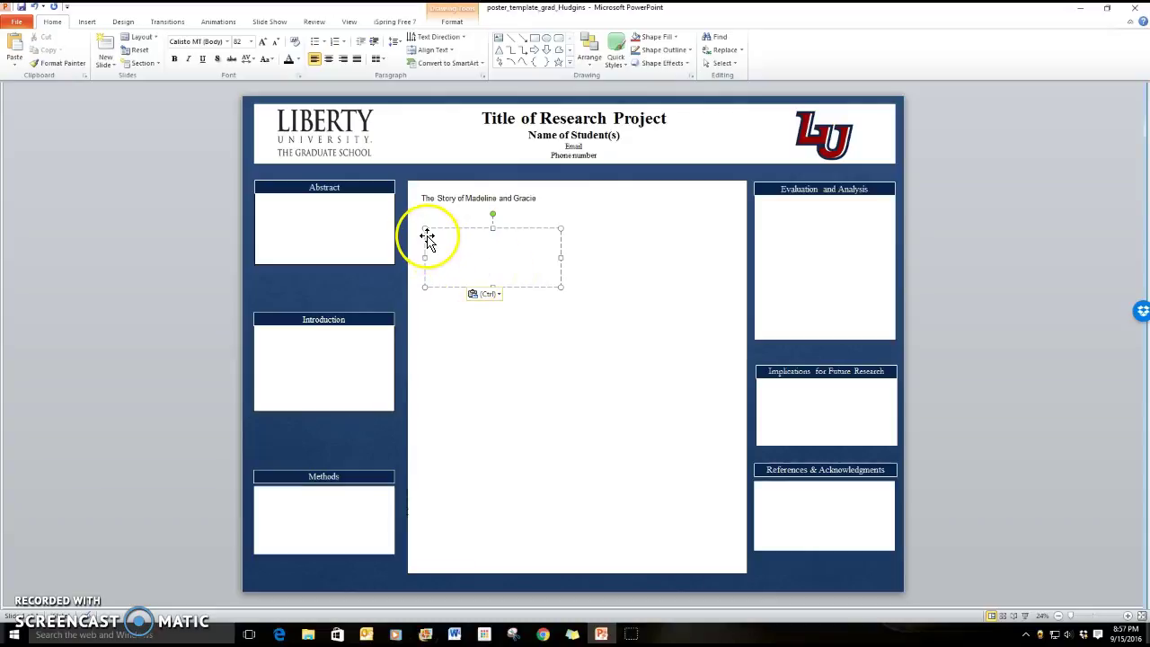
- Make the pasted sentence black and widen its text box to the right
left_click_drag(429, 237, 521, 278)
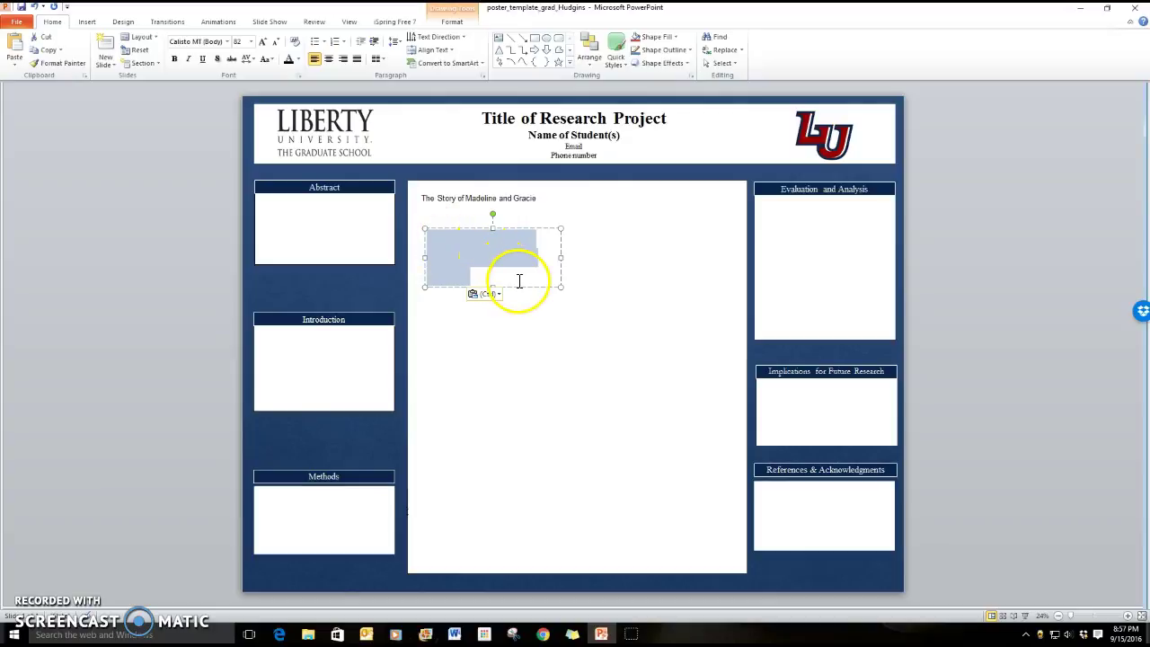
left_click(288, 60)
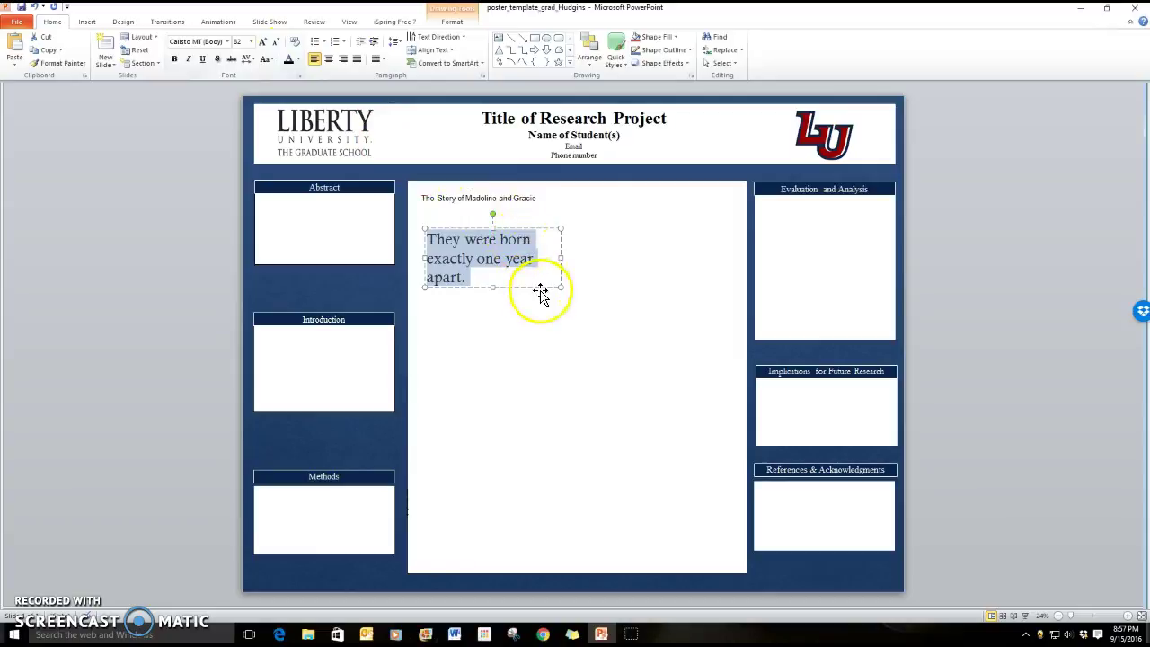
left_click_drag(560, 257, 701, 244)
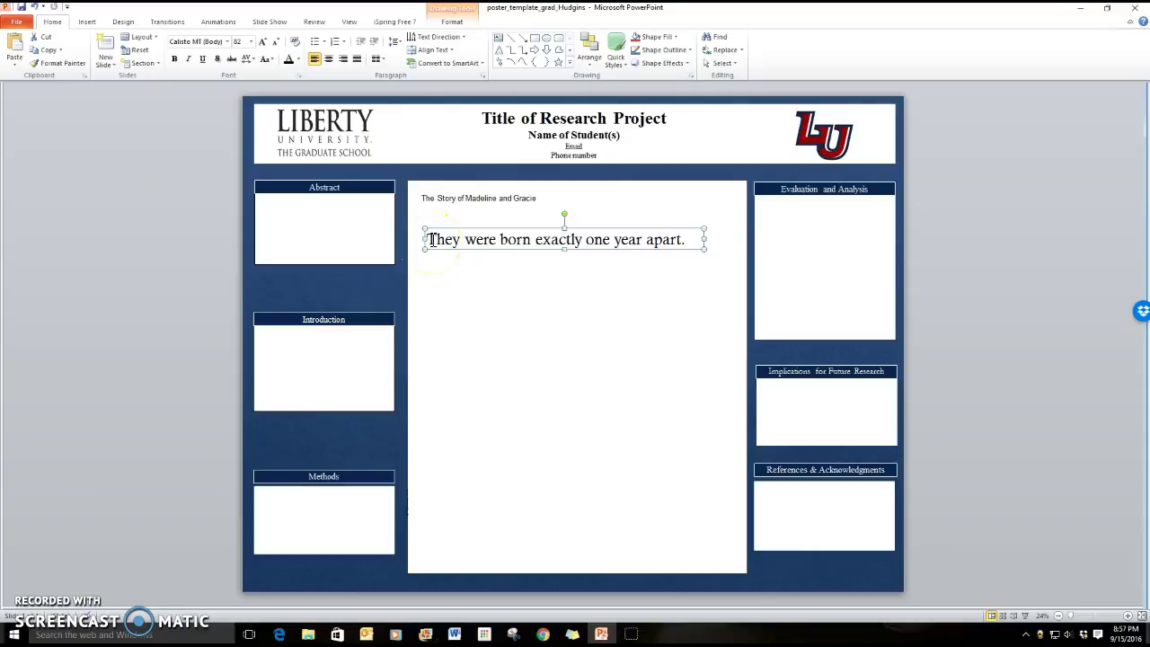
- Apply a smaller font size to the sentence so it sits on one line
left_click_drag(430, 239, 684, 238)
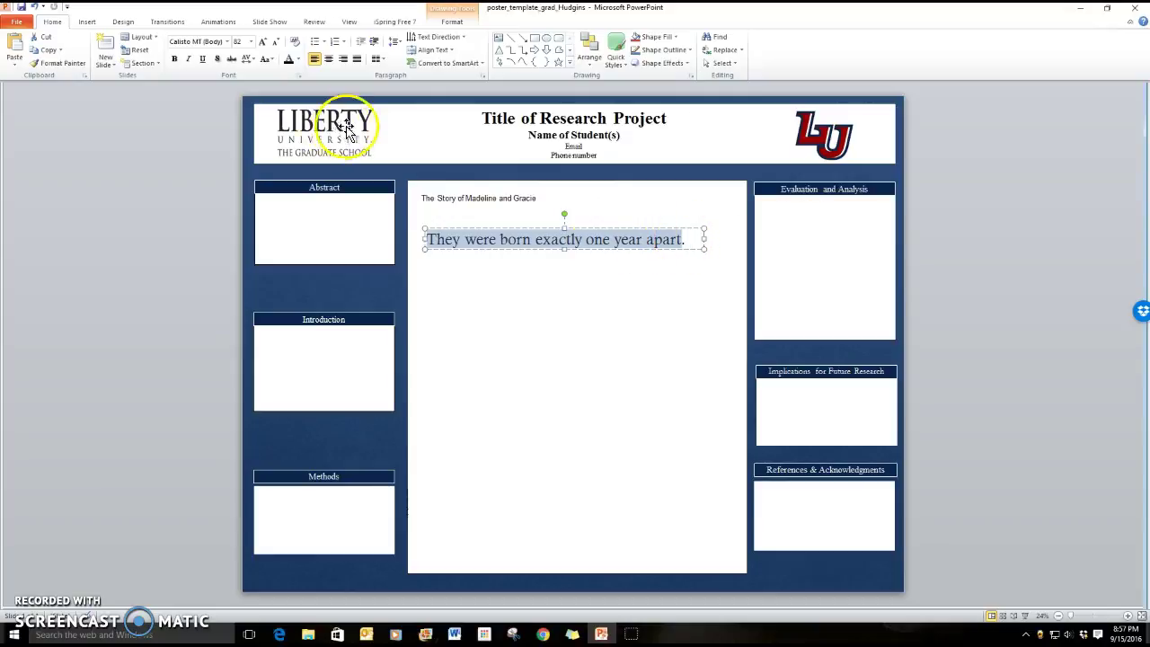
left_click(253, 42)
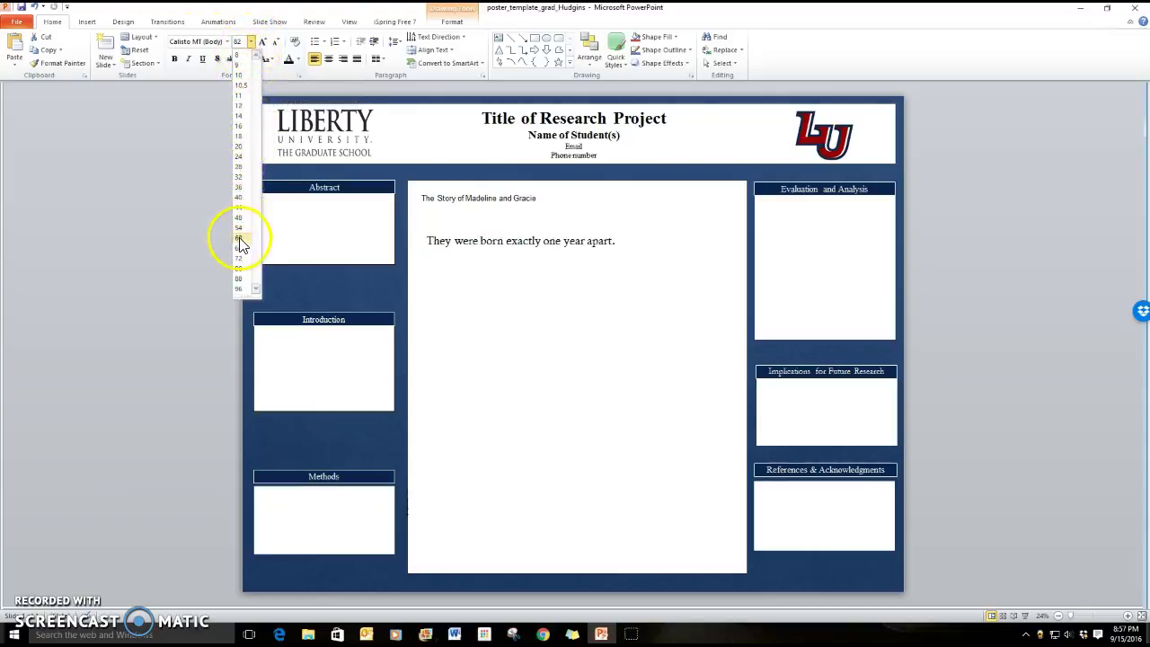
left_click(581, 354)
left_click(594, 357)
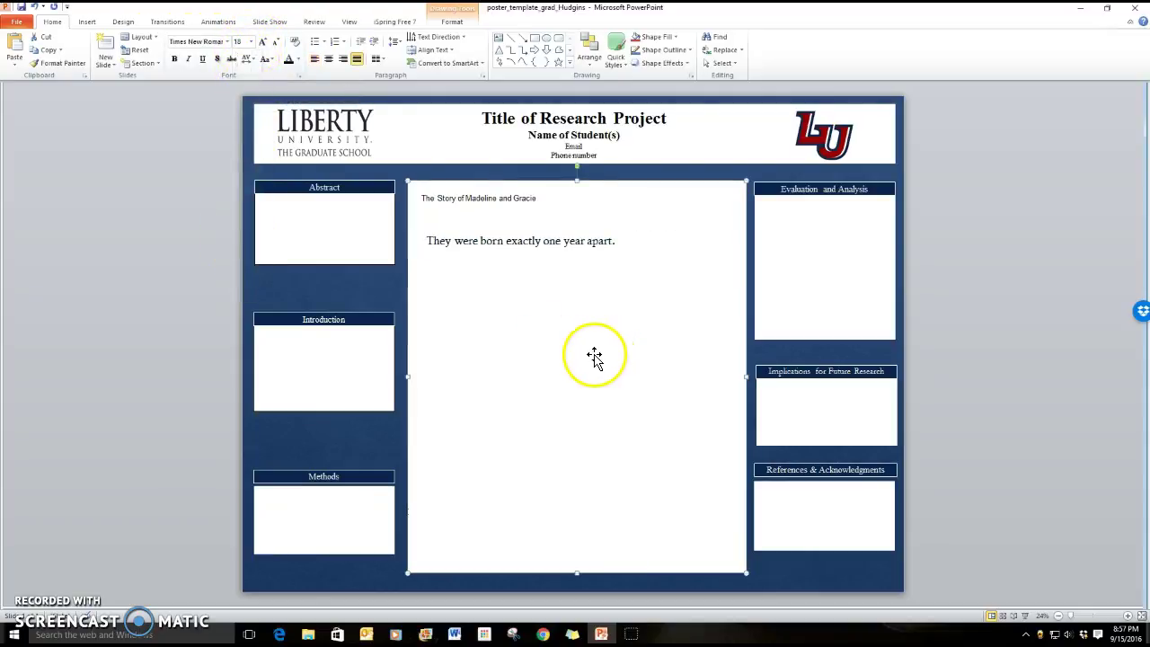
- Move the sentence's text box into the Abstract box, then deselect by clicking the centre panel
left_click(499, 237)
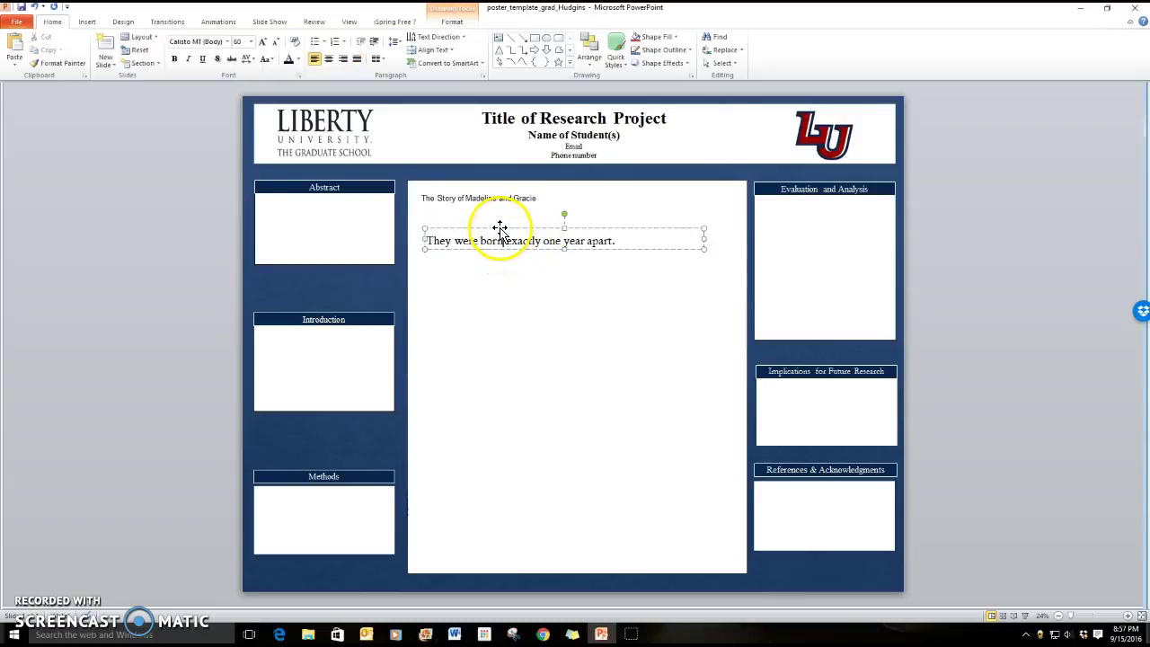
left_click_drag(494, 192, 329, 200)
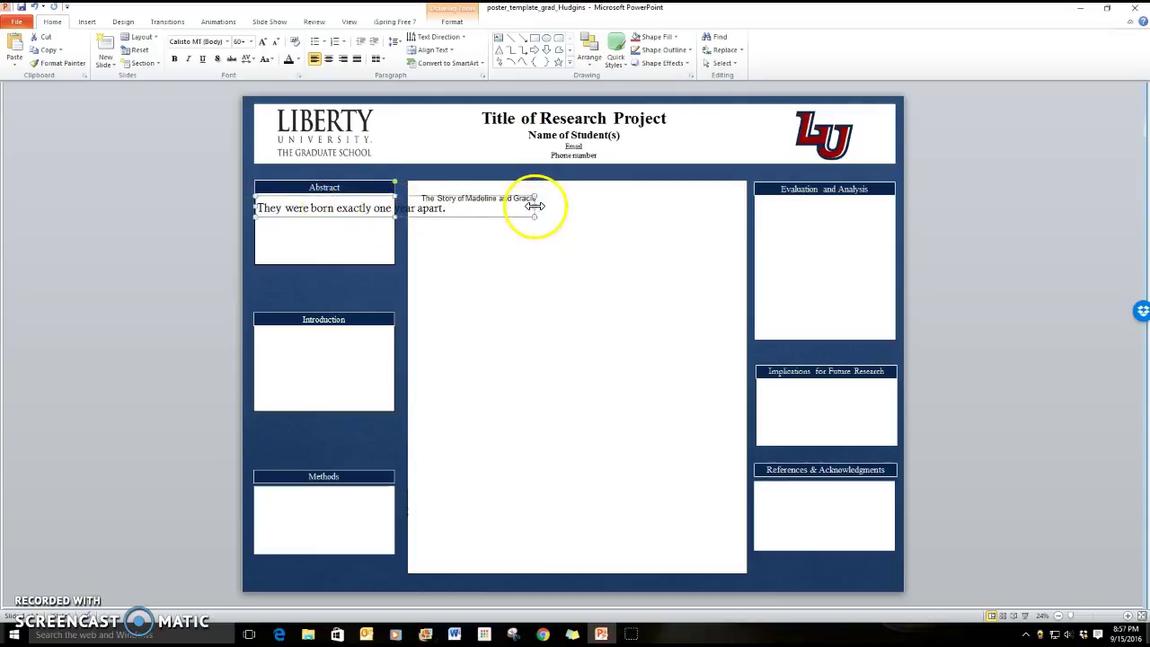
left_click_drag(532, 209, 386, 226)
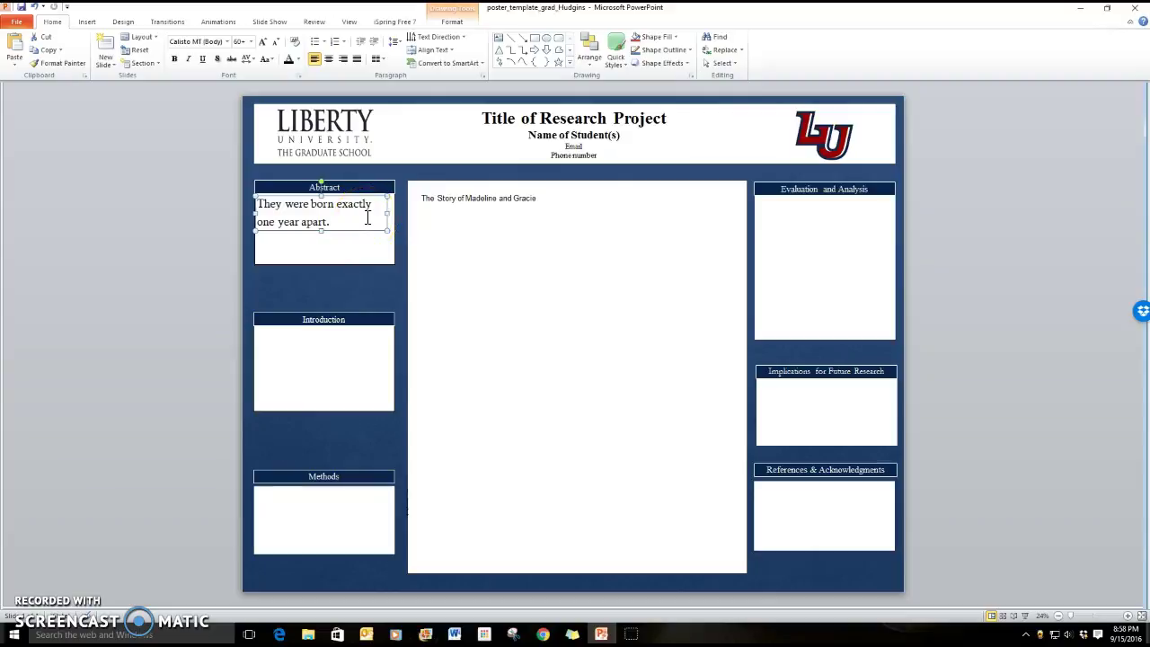
left_click(359, 231)
left_click(372, 224)
left_click(392, 228)
left_click(511, 261)
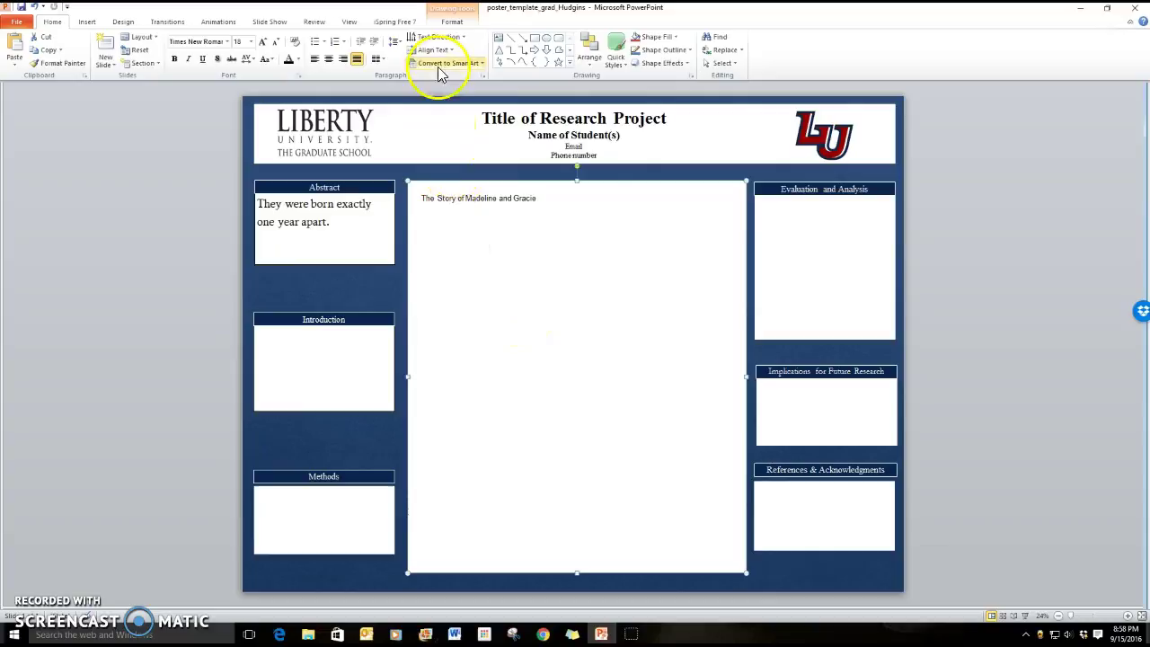
- Draw a small text box in the centre panel beneath 'The Story of Madeline and Gracie'
left_click(86, 21)
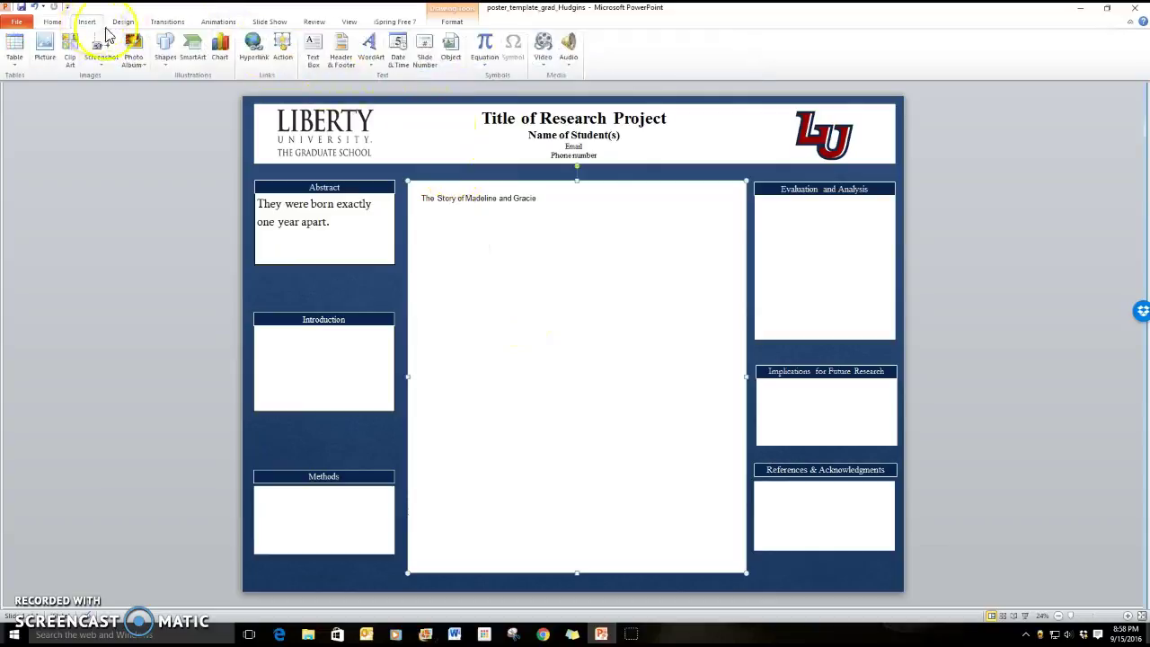
left_click(312, 58)
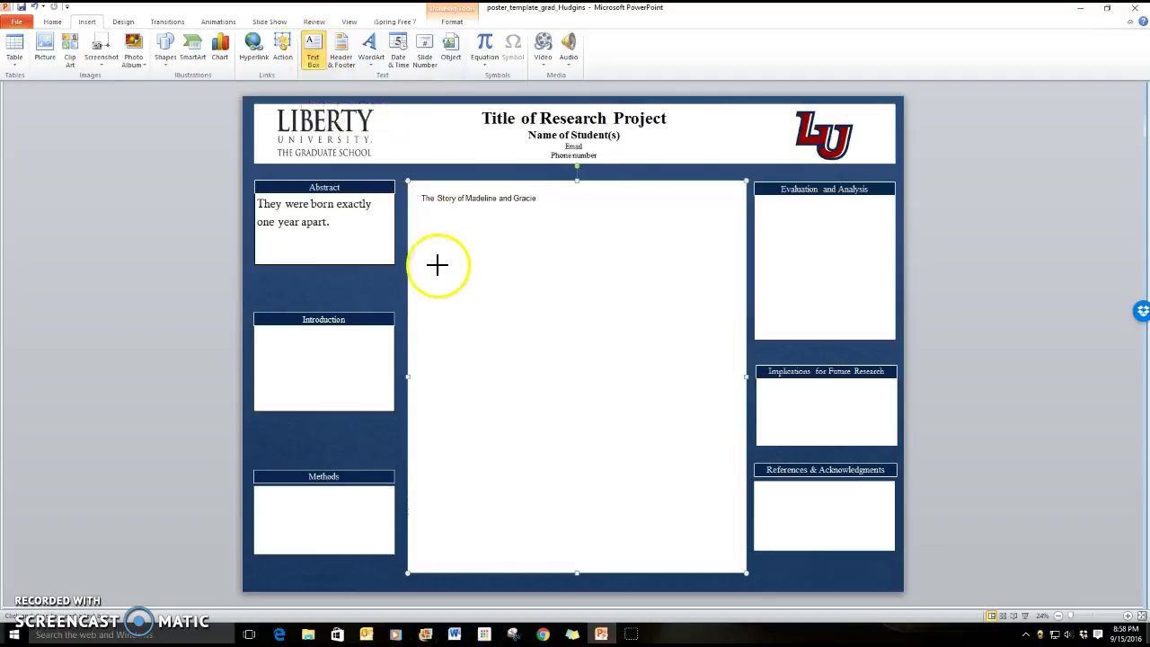
mouse_move(438, 265)
left_mouse_down()
mouse_move(496, 281)
mouse_move(485, 327)
left_mouse_up()
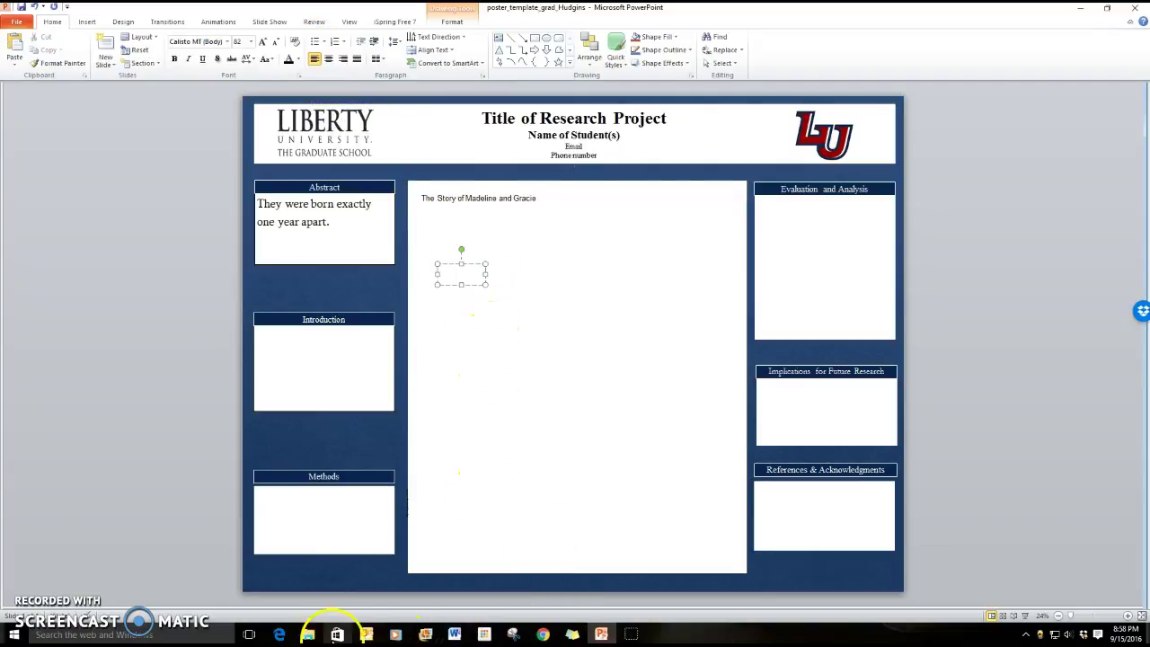
- Copy the Desktop photo IMG_1009 (1) in File Explorer and return to the PowerPoint poster
left_click(307, 636)
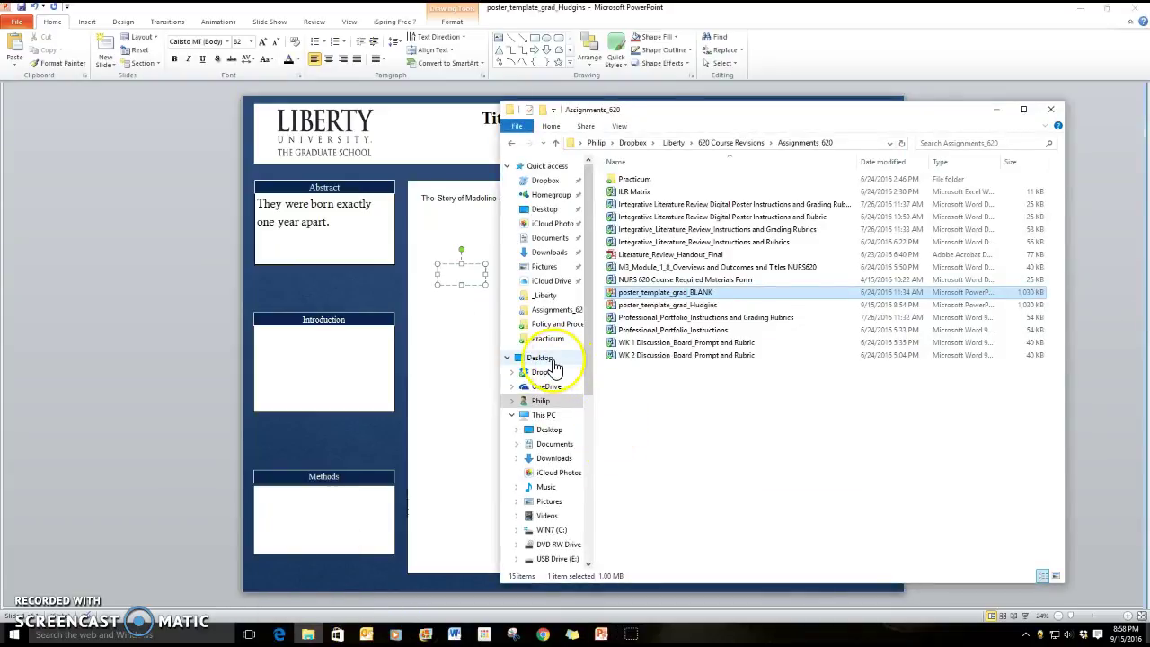
left_click(552, 359)
scroll(806, 399, "down", 3)
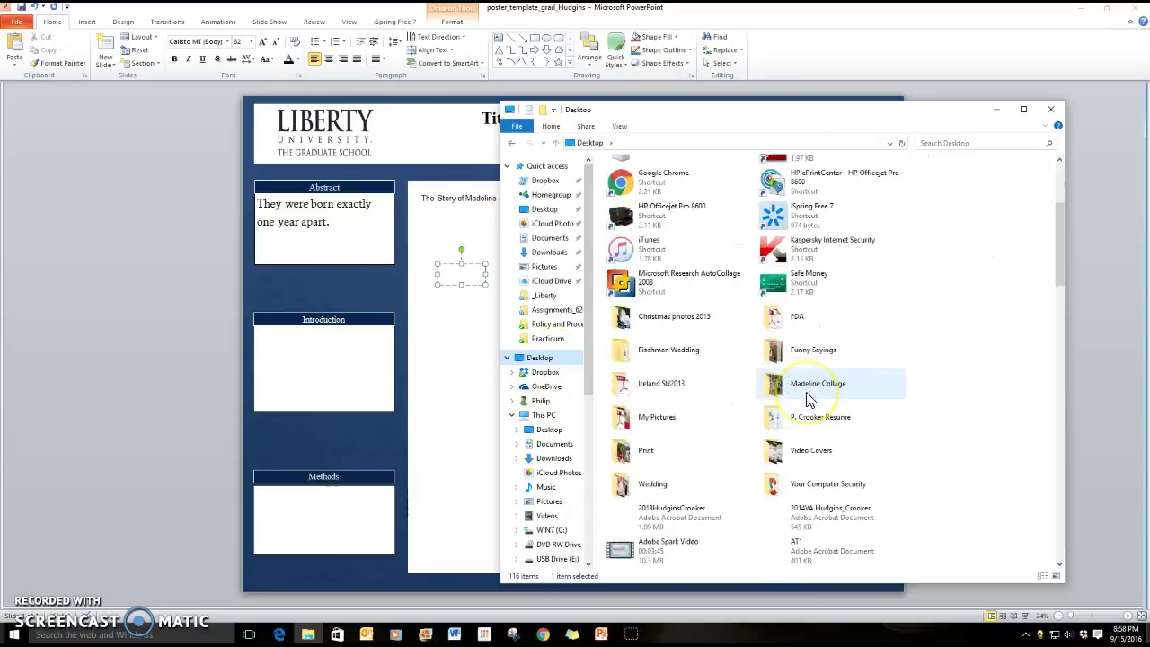
scroll(806, 399, "down", 3)
scroll(806, 399, "down", 5)
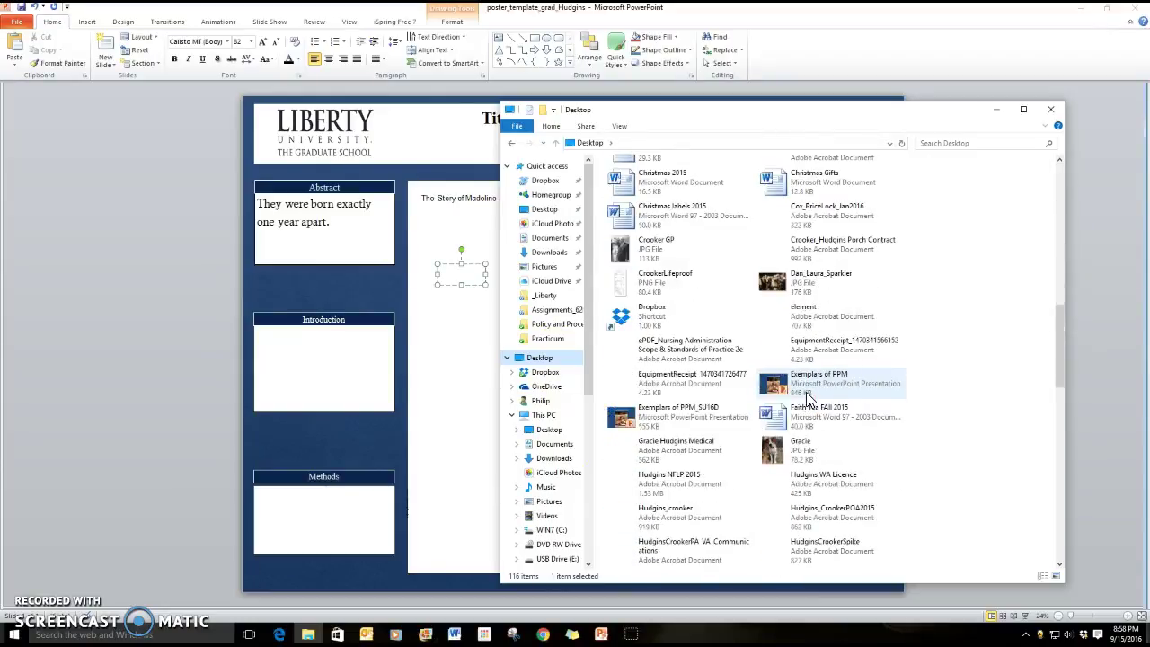
scroll(806, 399, "down", 3)
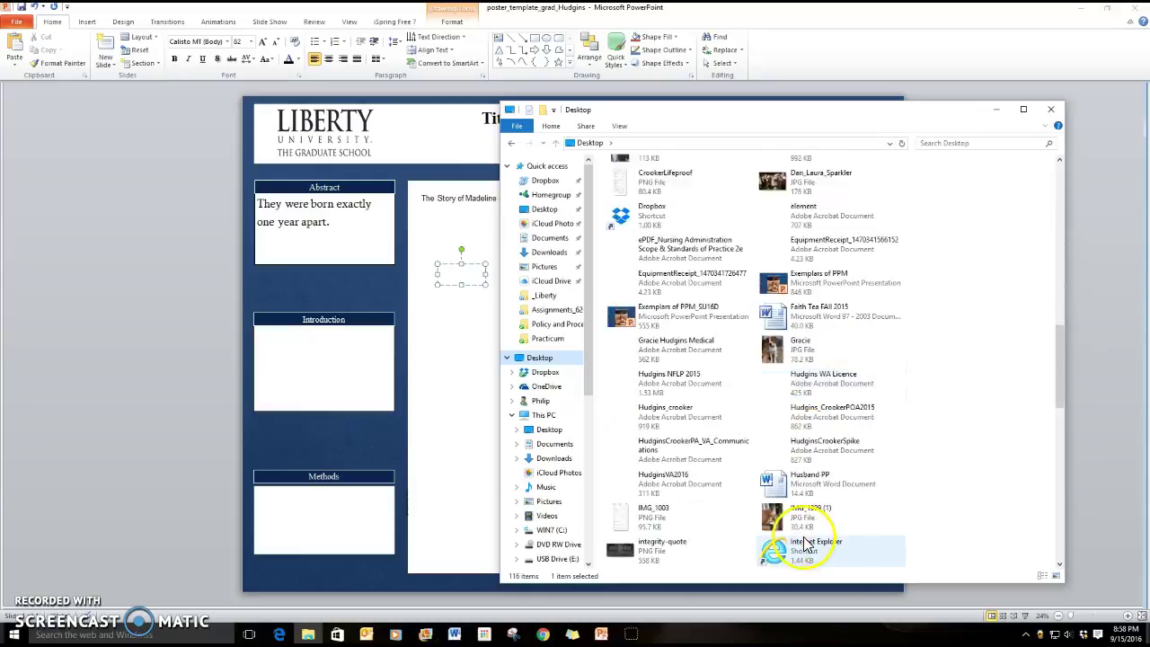
left_click(777, 517)
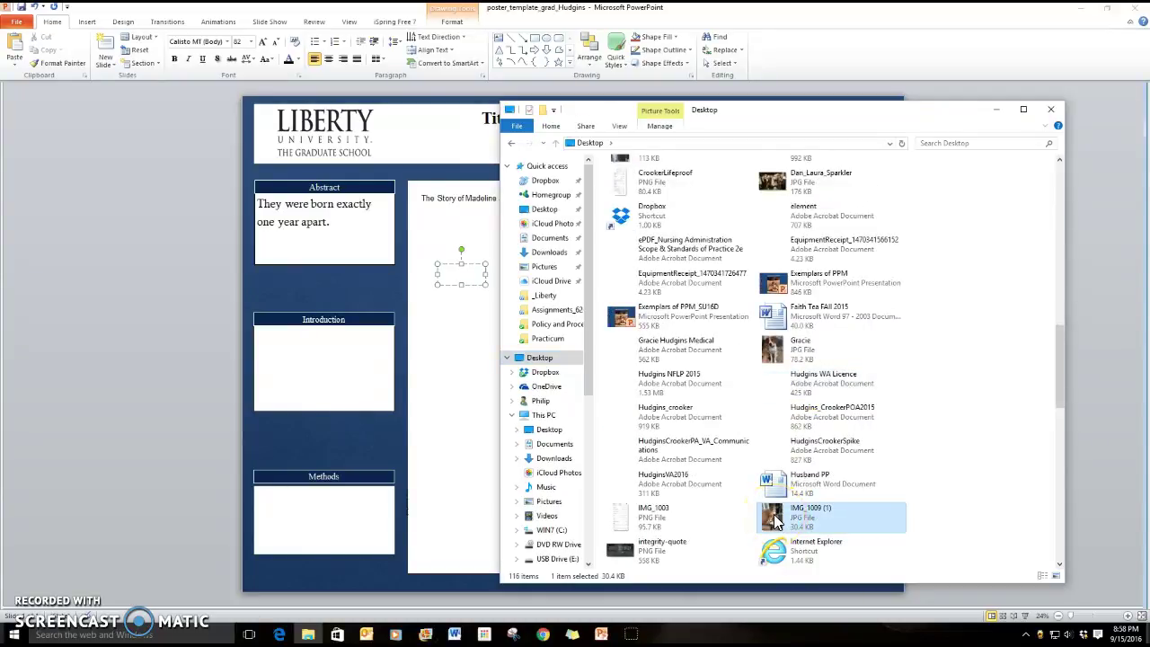
right_click(776, 520)
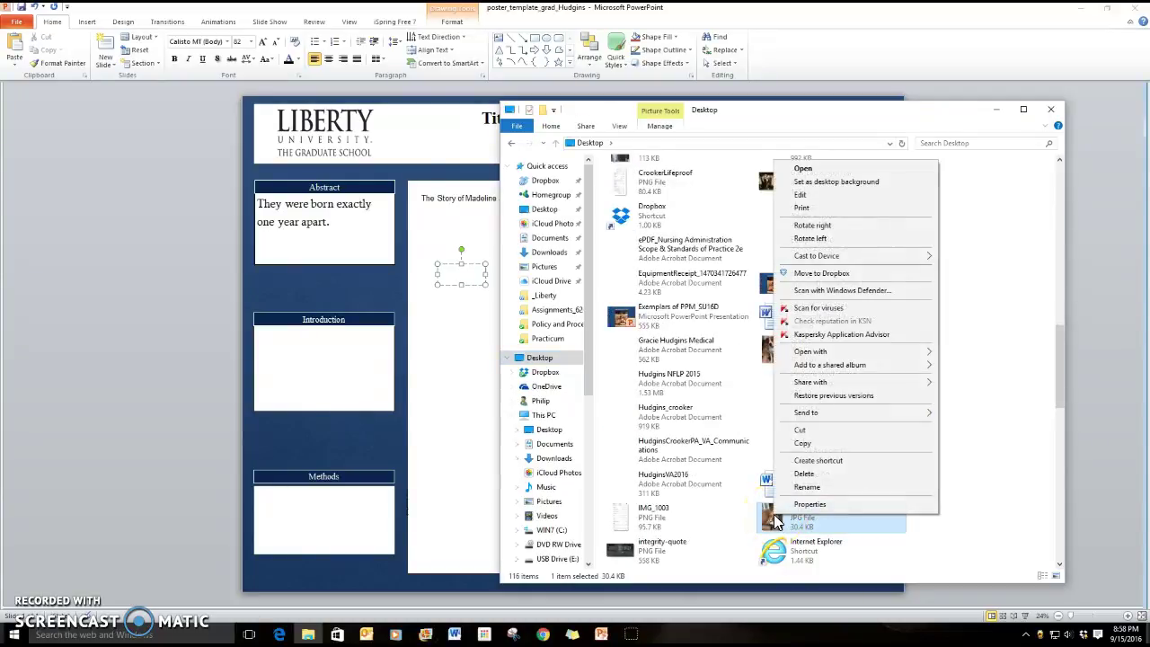
left_click(790, 443)
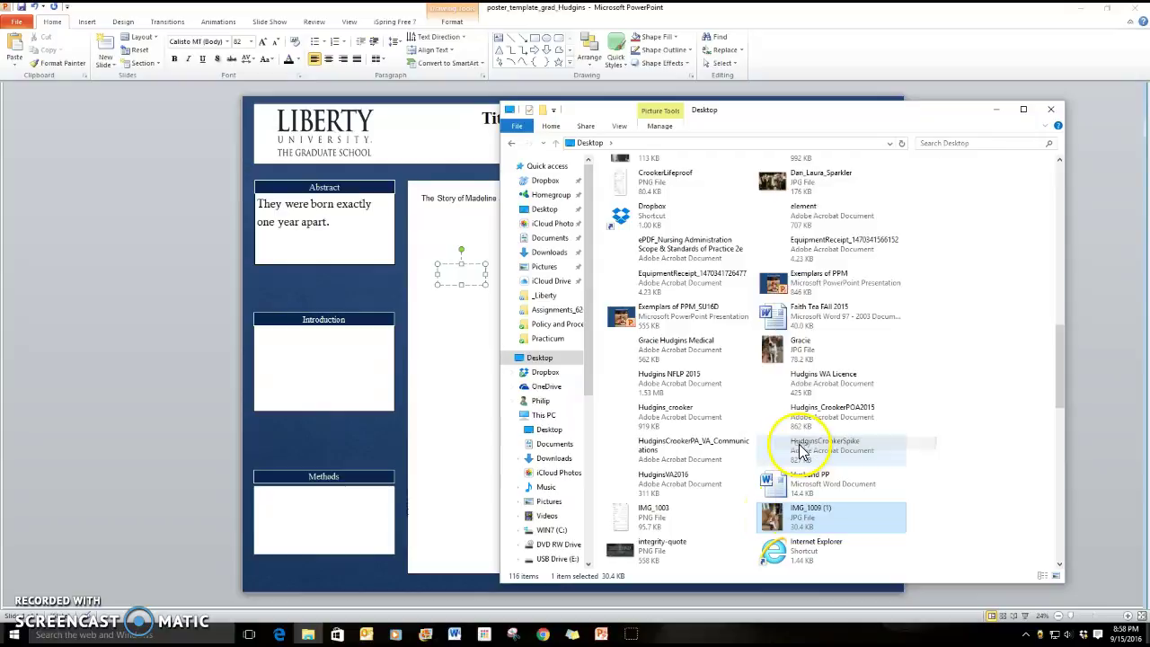
left_click(449, 277)
- Paste the dog photo onto the poster and rotate it a quarter turn upright
right_click(448, 277)
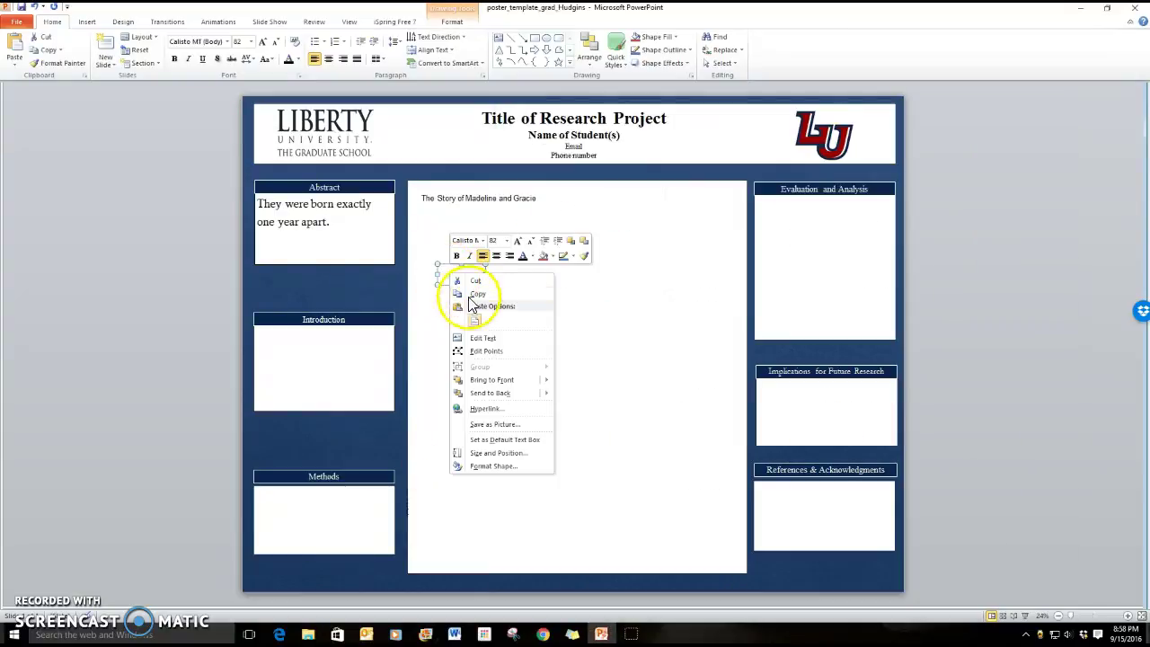
left_click(475, 323)
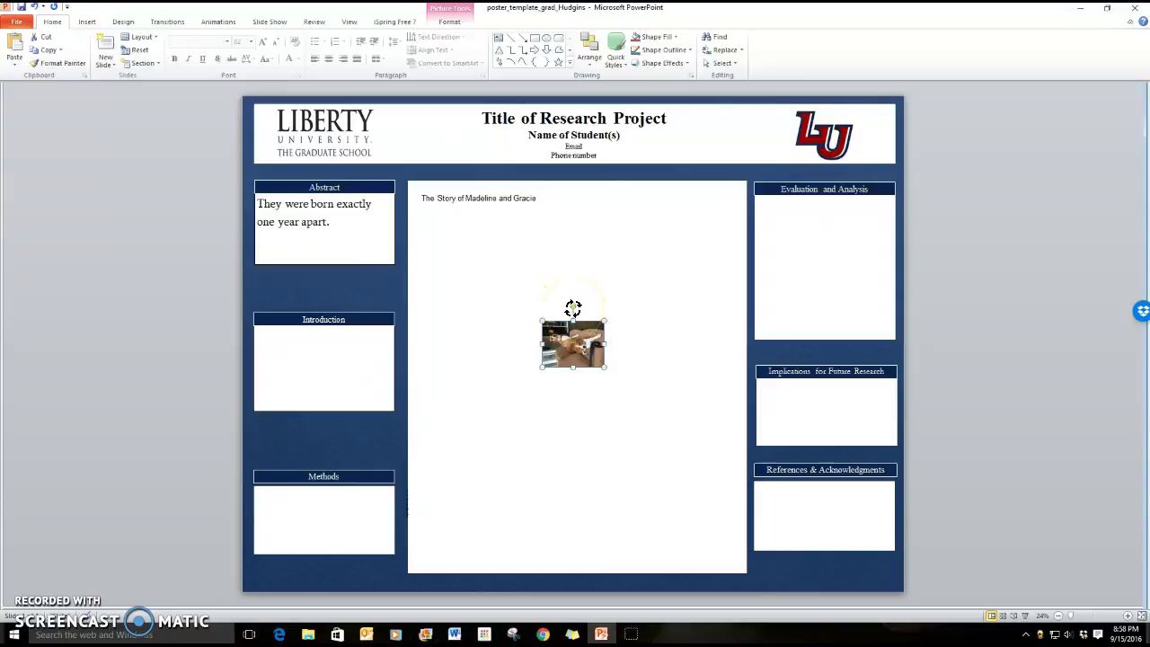
left_click_drag(573, 309, 640, 345)
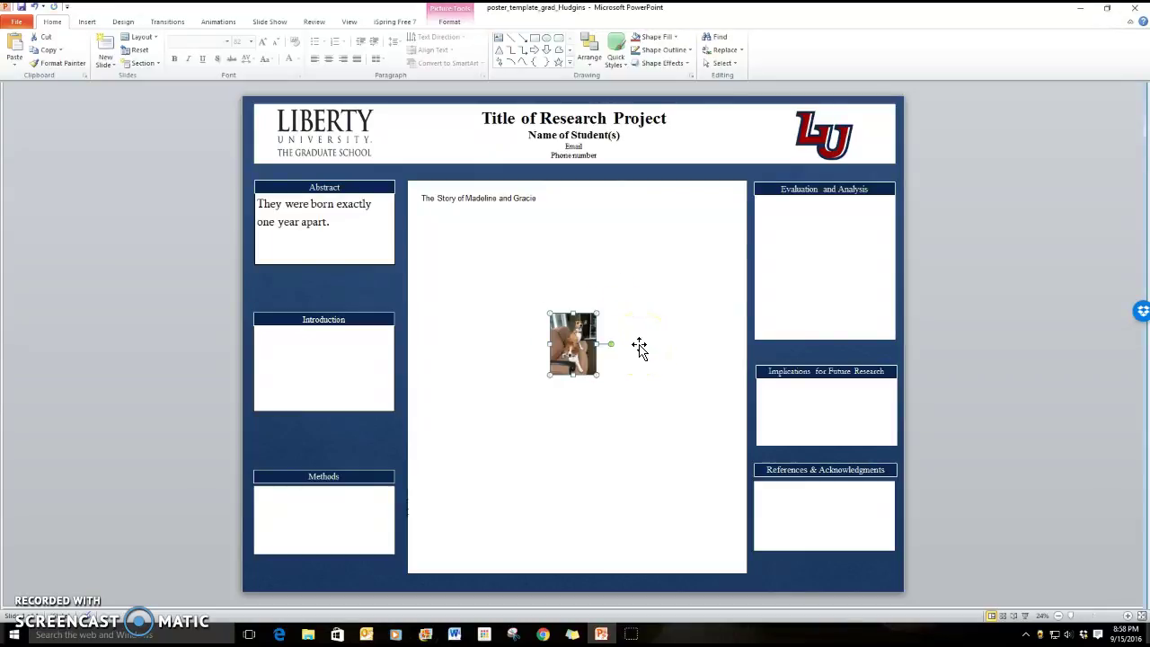
left_click(573, 339)
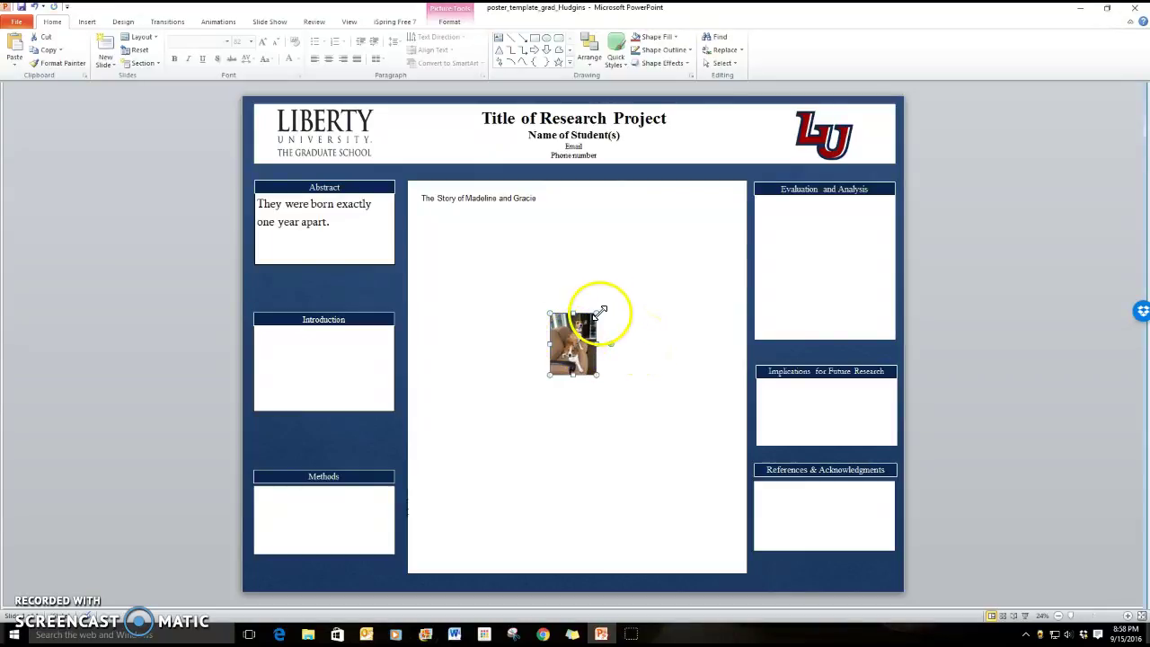
- Enlarge the dog photo from its corners and move it down and left
left_click_drag(598, 312, 643, 299)
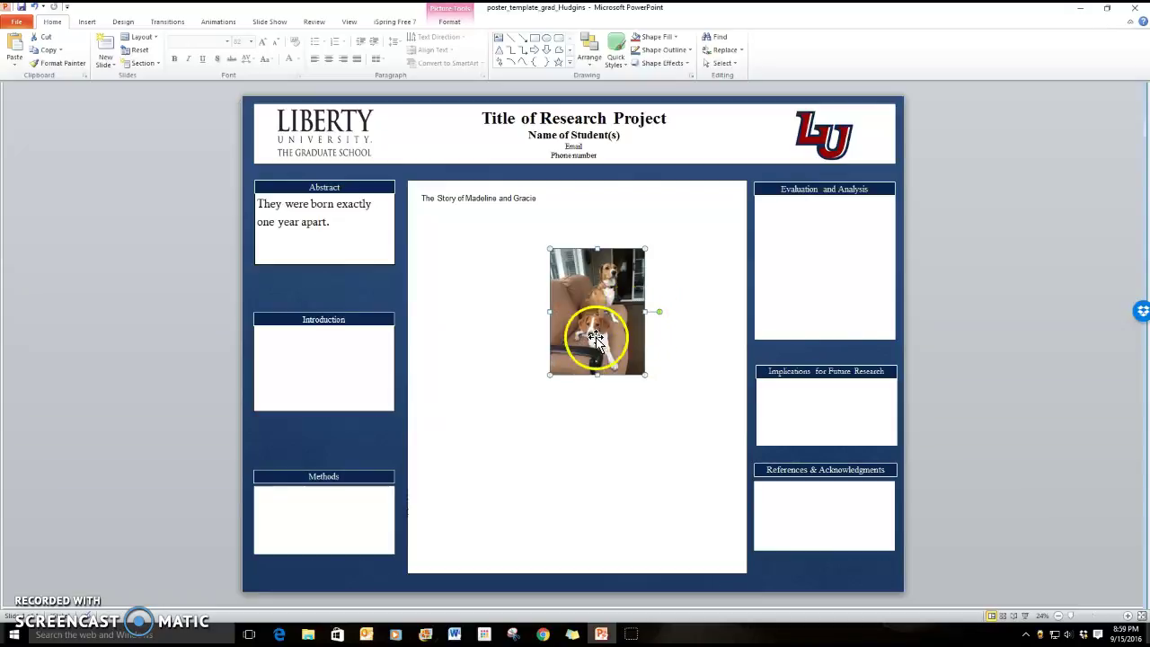
left_click_drag(550, 375, 519, 414)
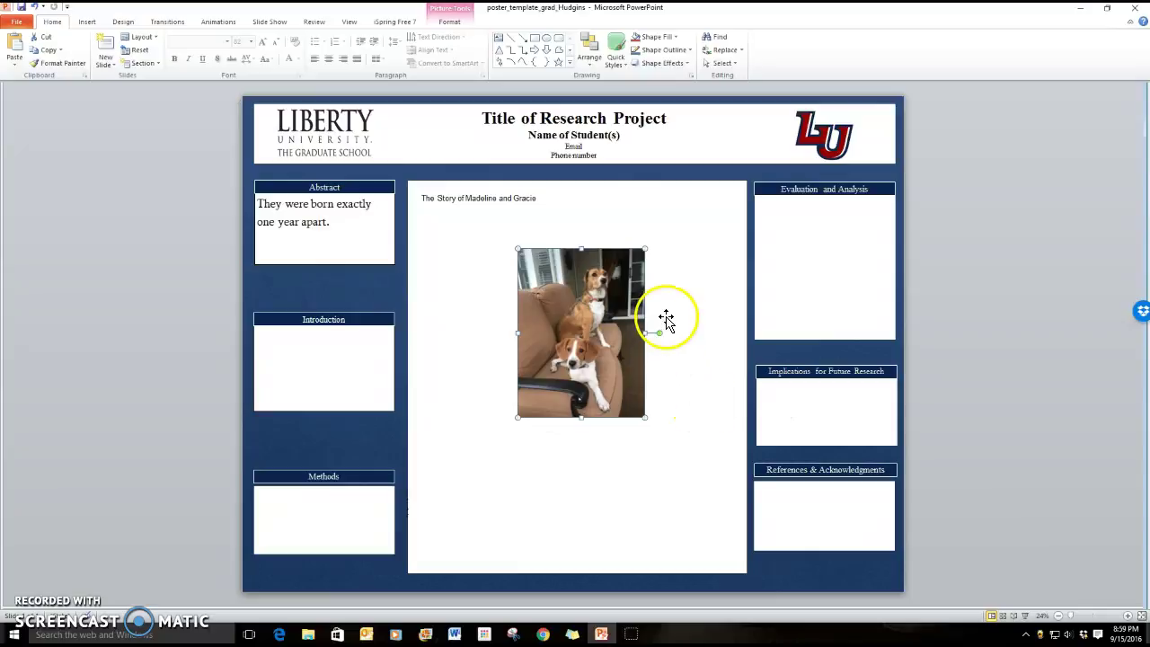
left_click_drag(612, 263, 506, 331)
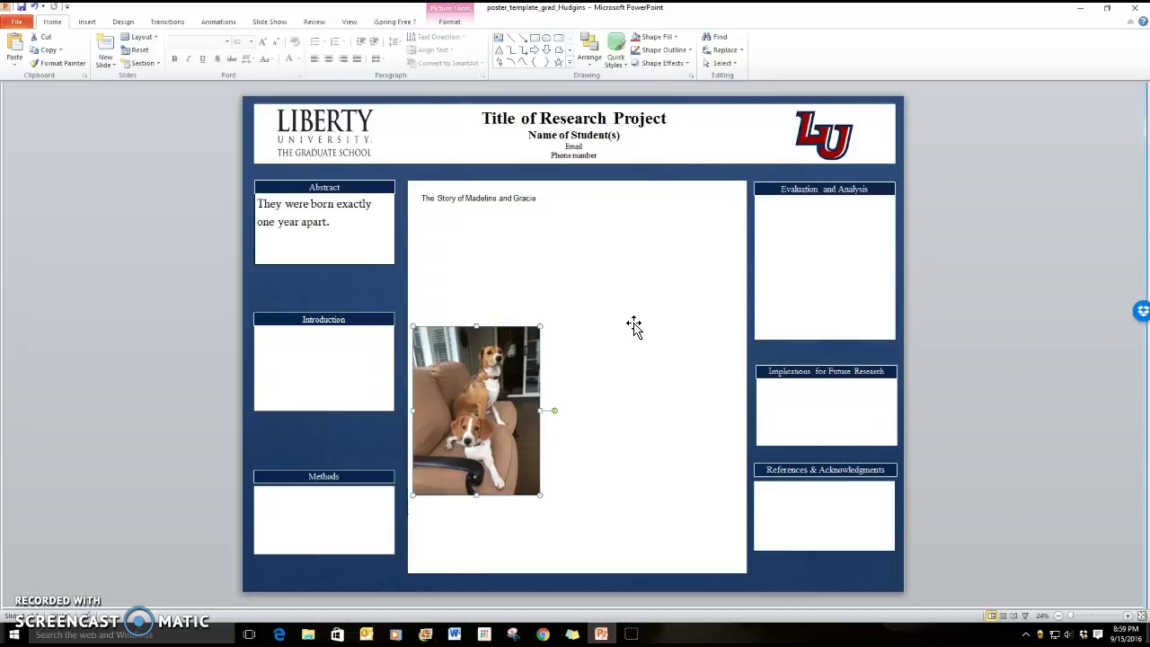
- Move the dog photo up to sit just below 'The Story of Madeline and Gracie' heading
left_click(490, 201)
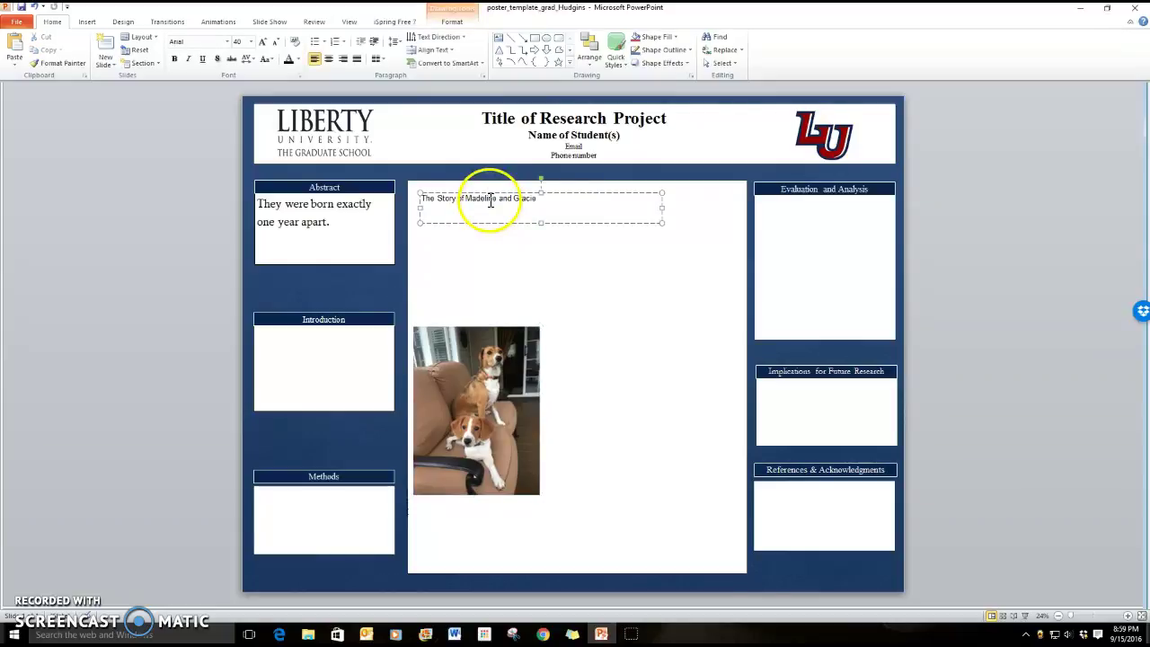
left_click(426, 204)
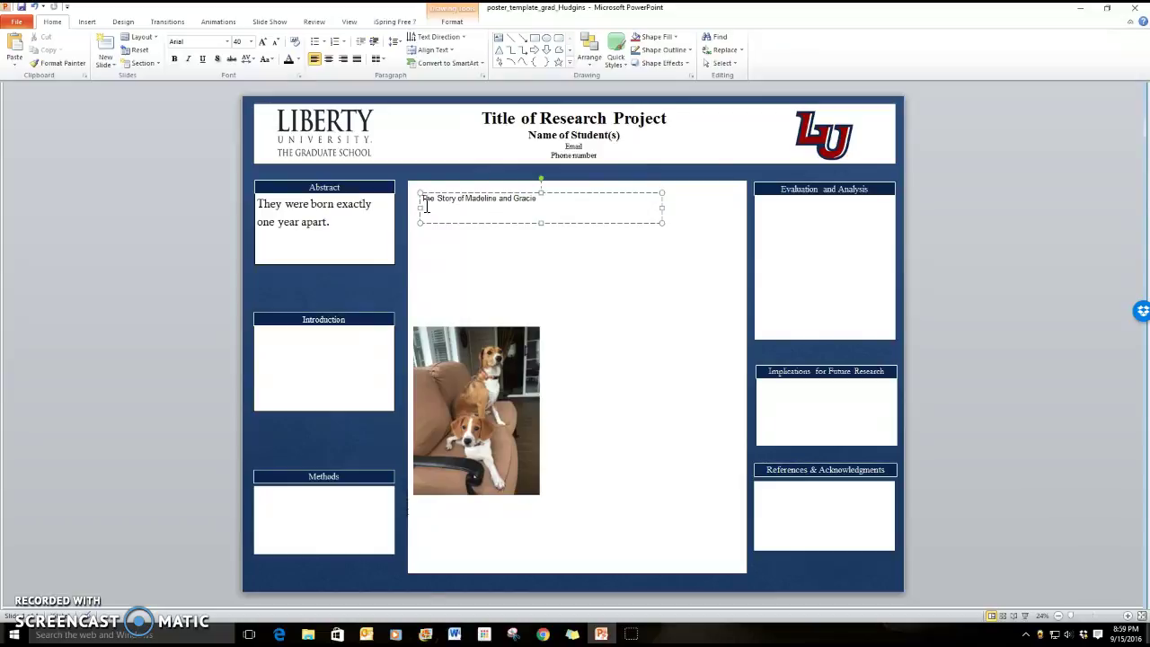
left_click(567, 263)
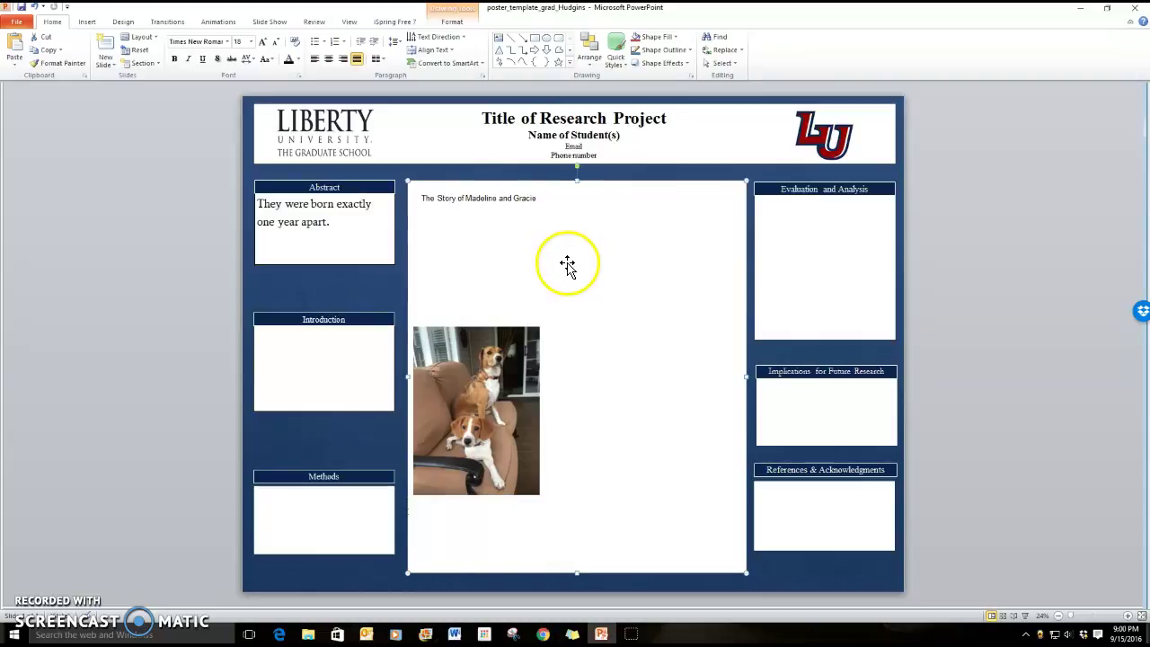
left_click_drag(513, 333, 570, 241)
left_click(639, 280)
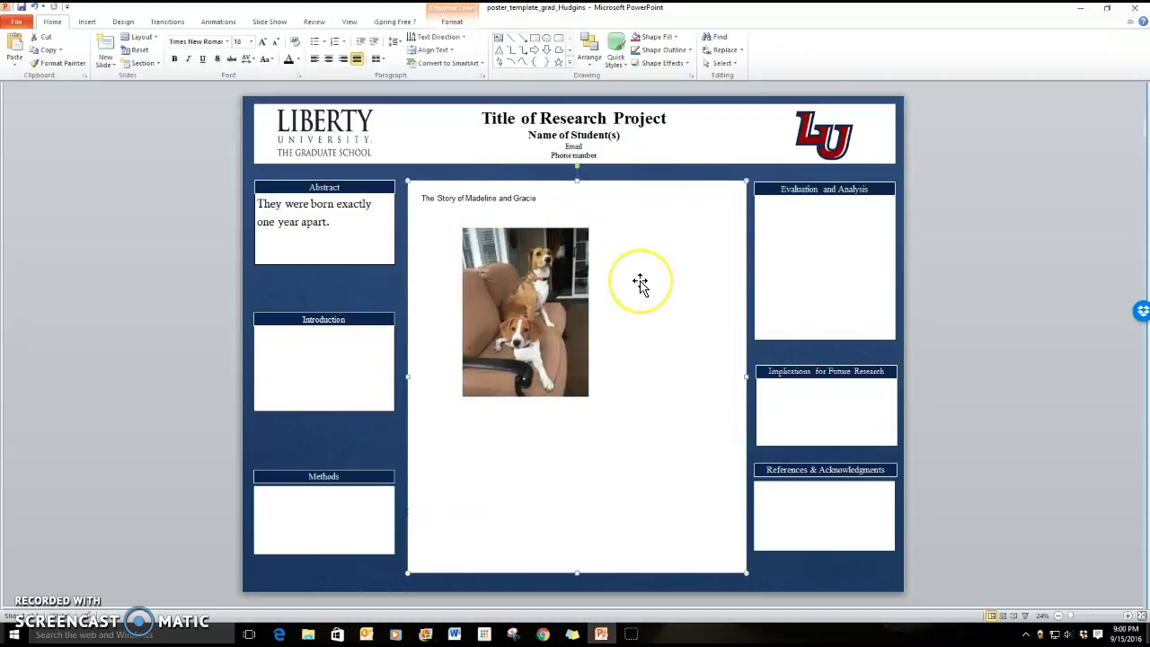